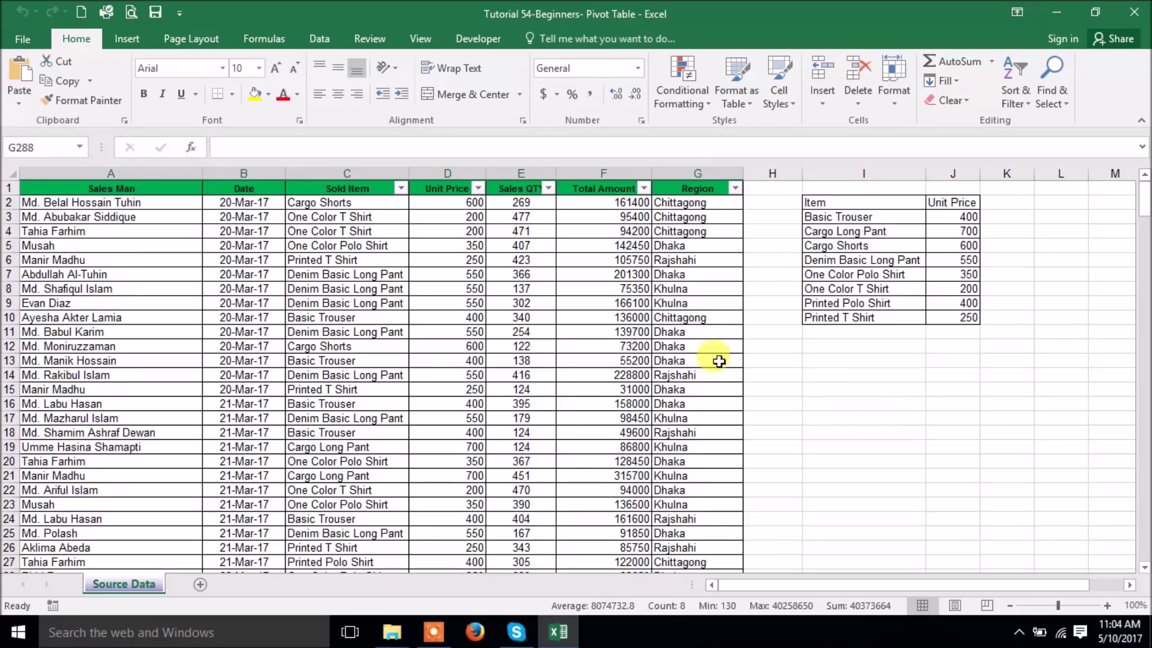
Step: Review the Sold Item, Unit Price, Sales QTY and Total Amount columns and the item price list
scroll(570, 359, "down", 1)
scroll(624, 378, "up", 1)
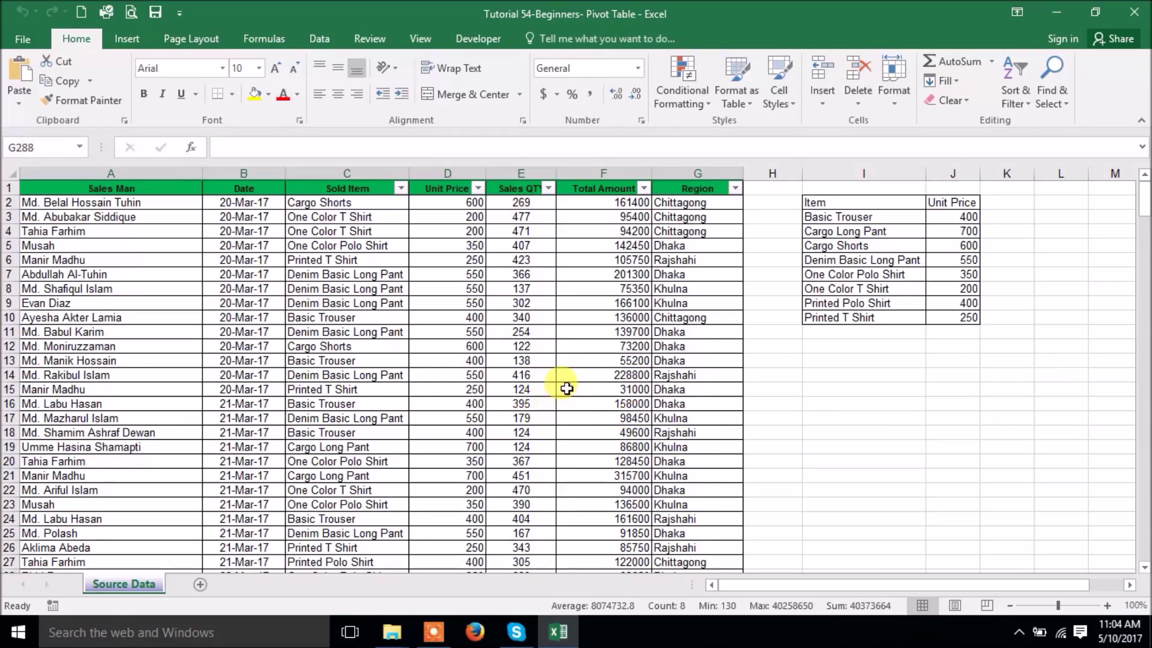
scroll(576, 387, "down", 6)
scroll(579, 387, "up", 6)
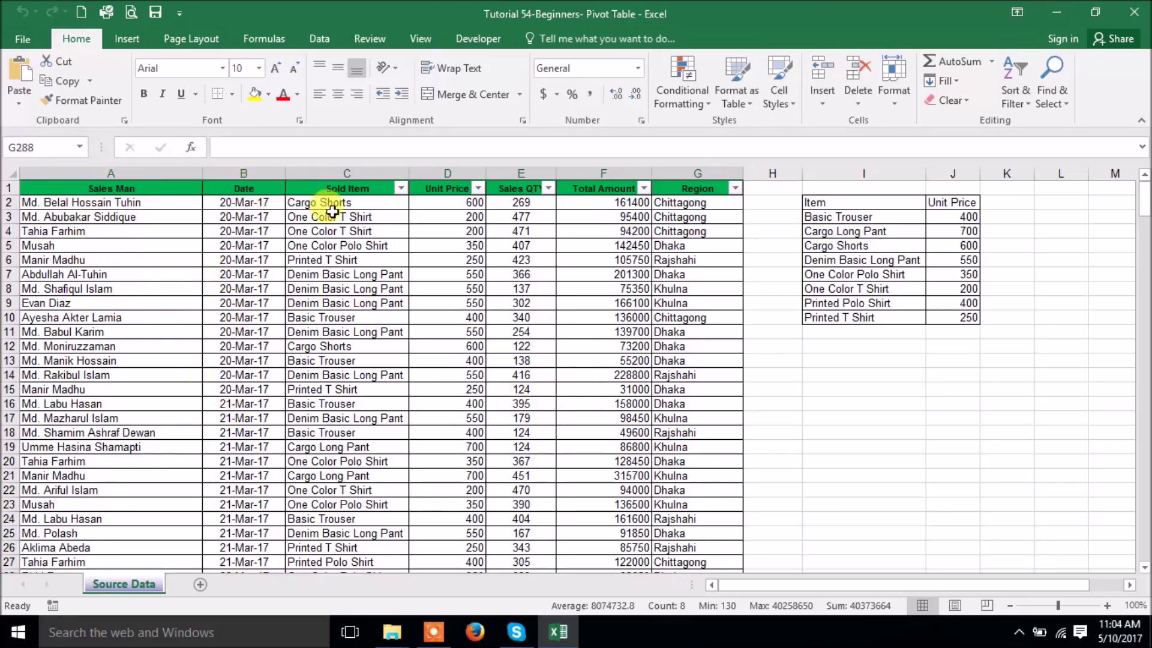
left_click(348, 184)
left_click(445, 186)
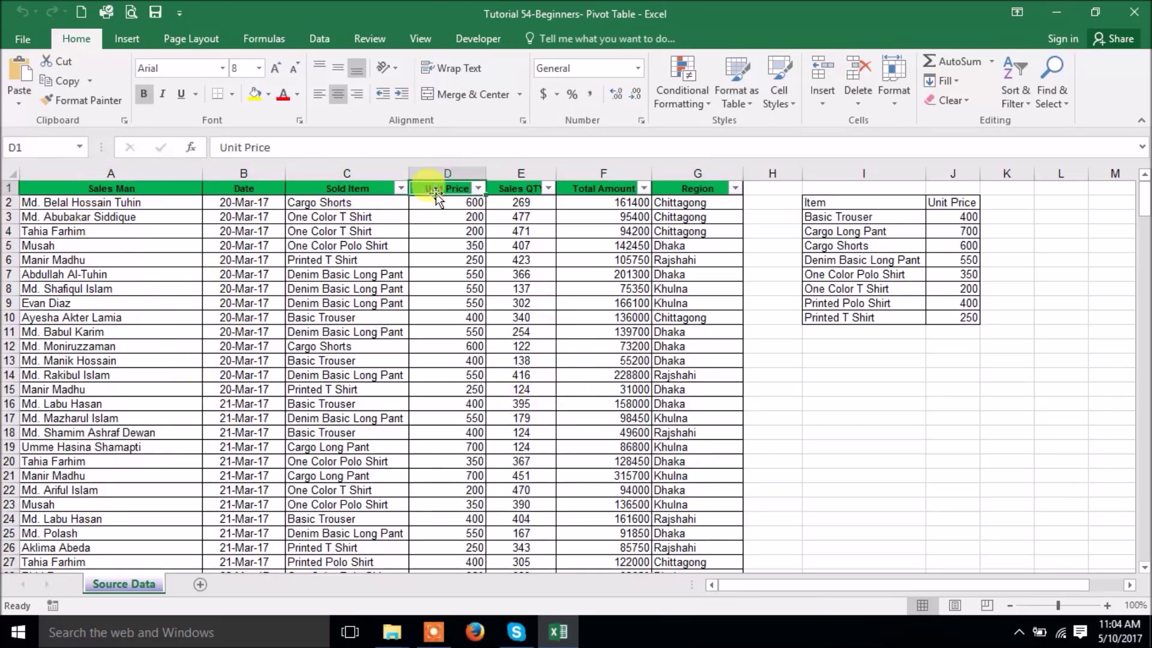
left_click(524, 185)
left_click(570, 187)
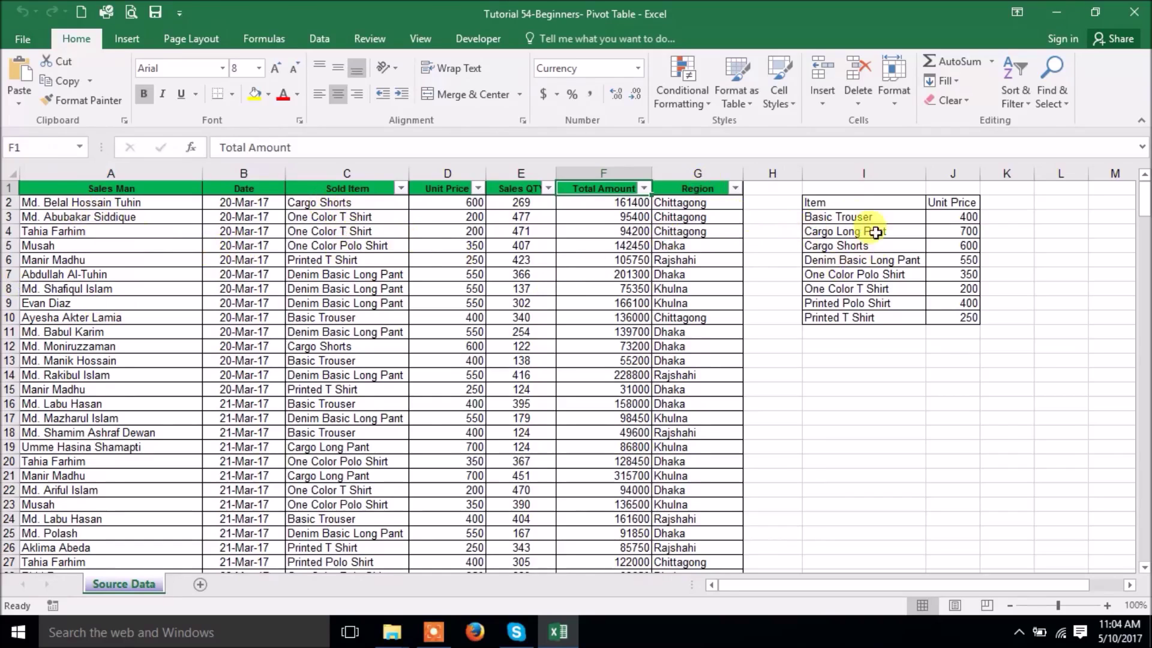
left_click_drag(848, 217, 848, 321)
left_click_drag(962, 217, 967, 318)
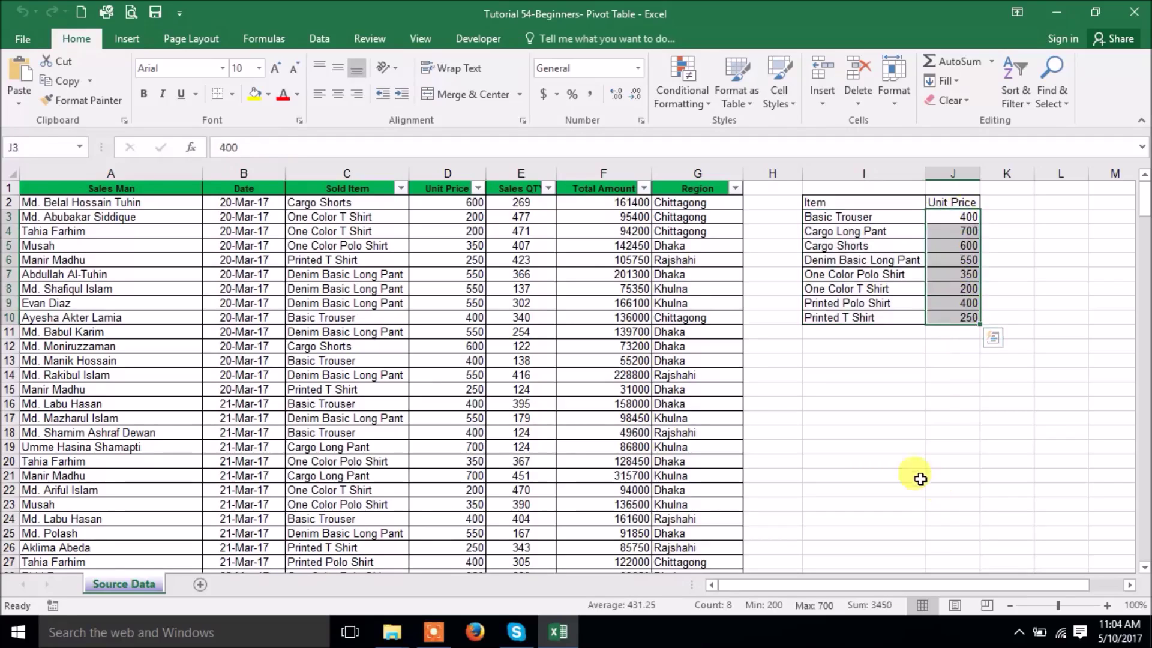
Step: Change C4 to Basic Trouser and check its VLOOKUP price in D4 and =D4*E4 total
left_click(375, 200)
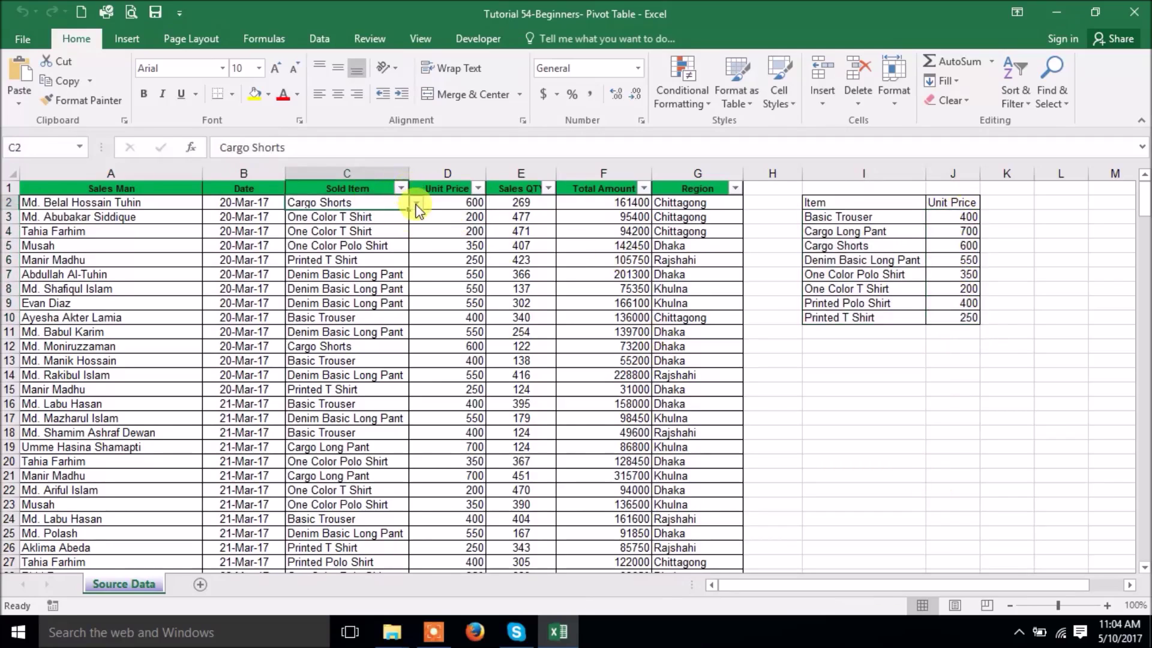
left_click(415, 202)
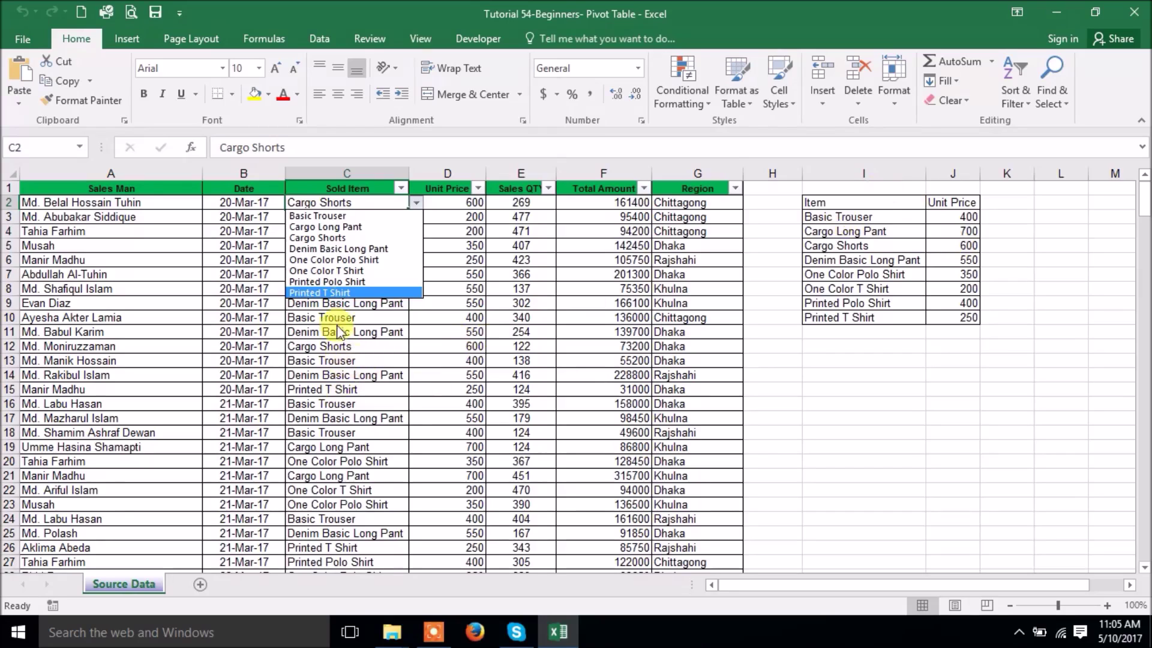
key("Escape")
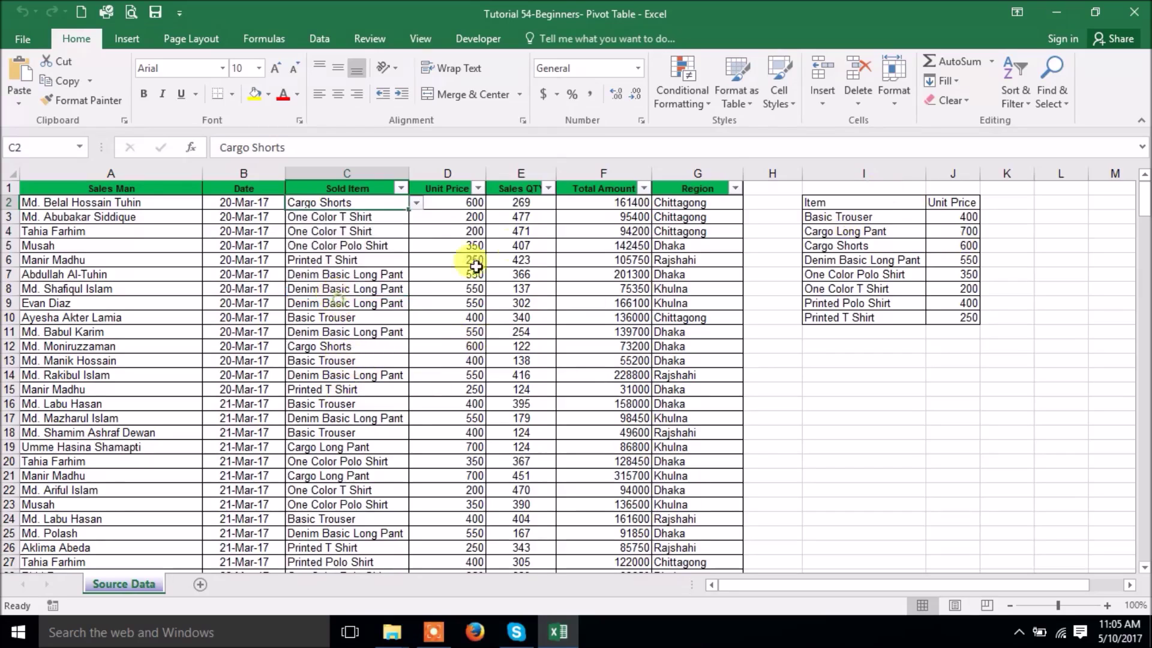
left_click(369, 230)
left_click(415, 231)
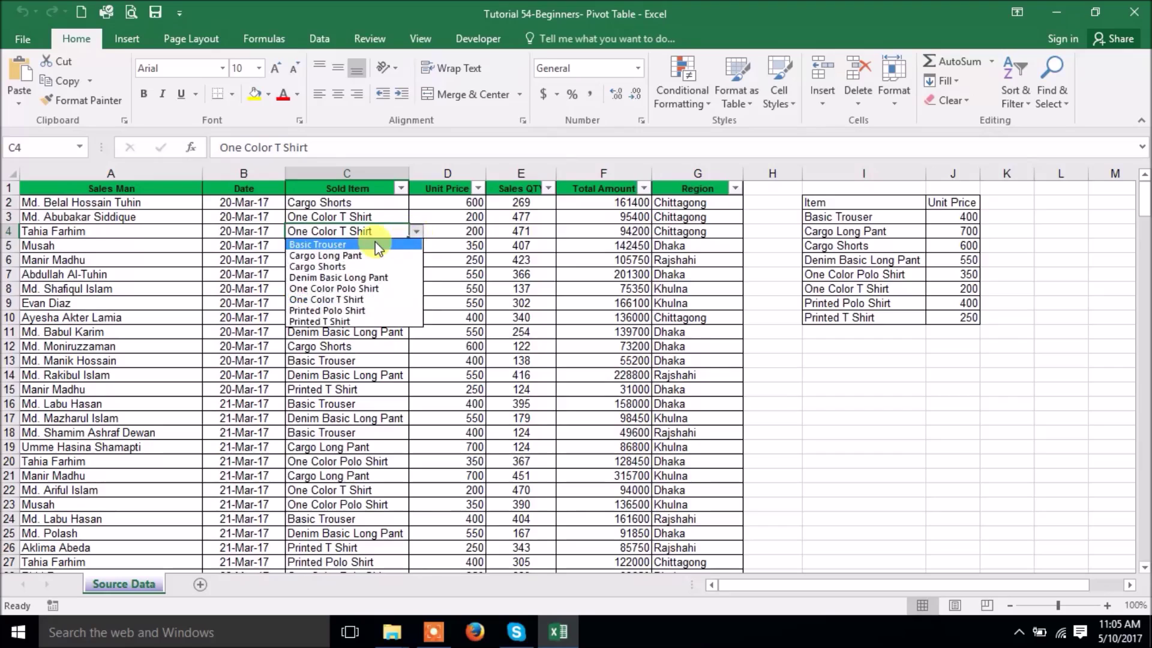
left_click(372, 244)
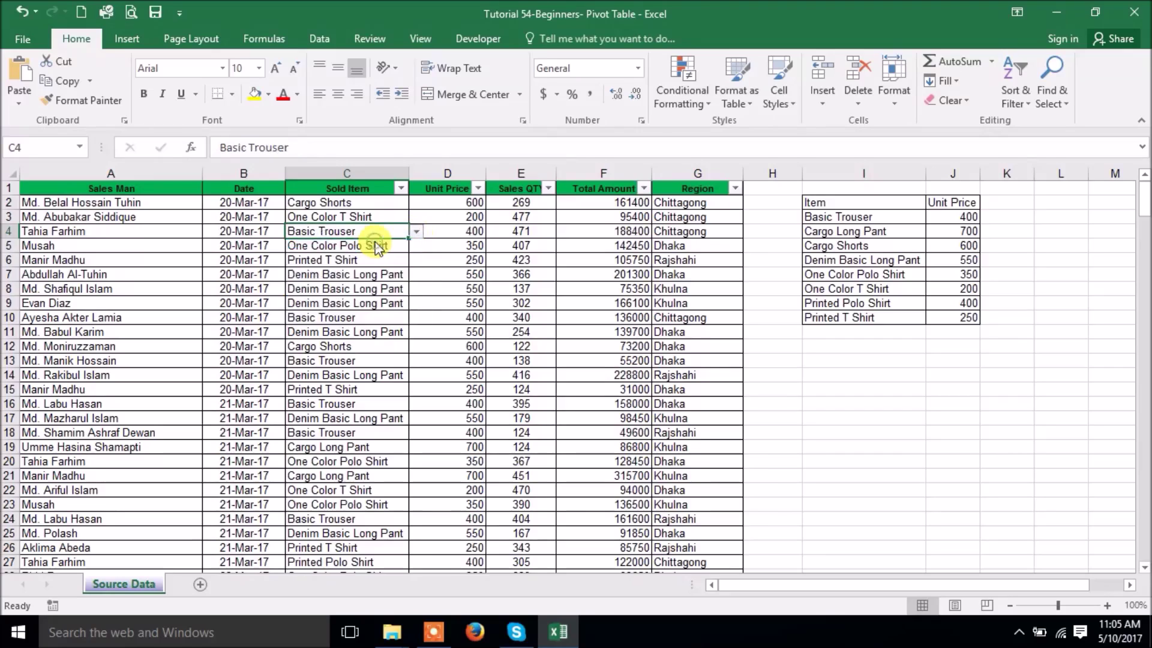
left_click(467, 231)
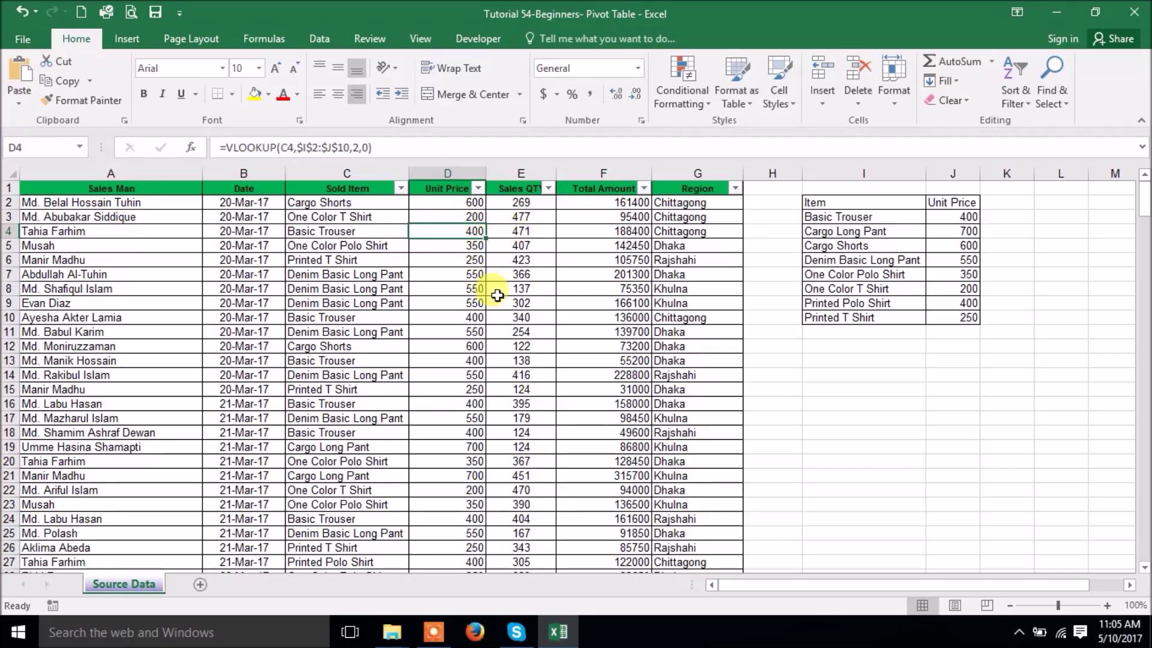
left_click(593, 229)
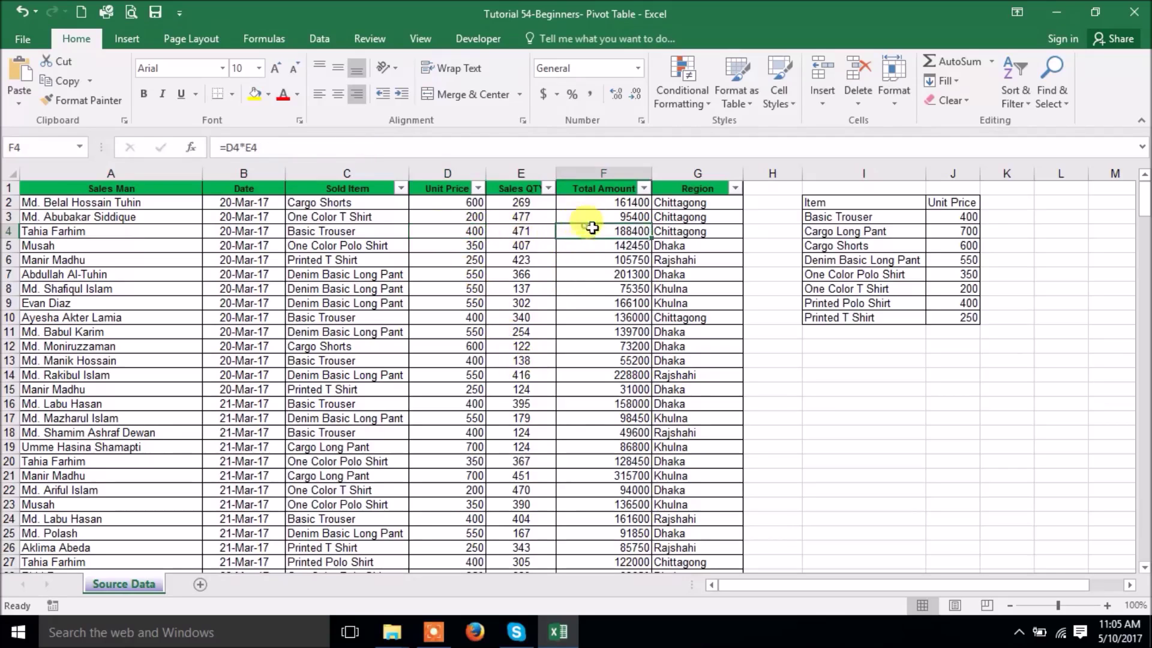
Step: Change C5 to Cargo Long Pant and check the =VLOOKUP(C2,$I$2:$J$10,2,0) price formula
left_click(394, 246)
left_click(413, 255)
left_click(398, 245)
left_click(415, 246)
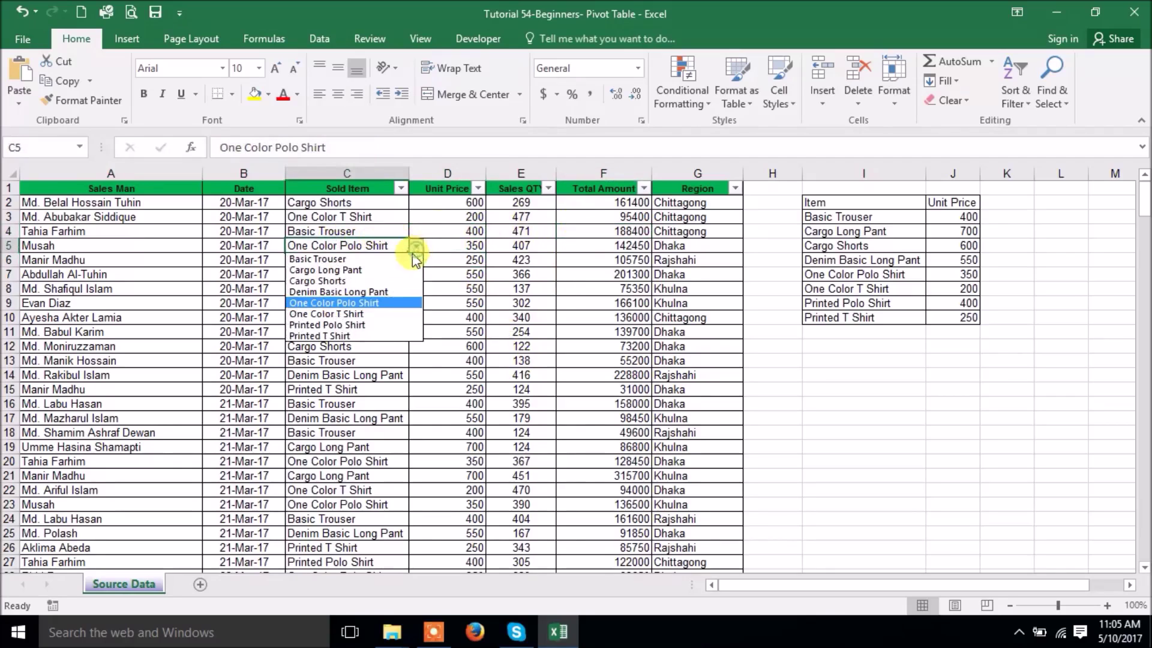
left_click(371, 270)
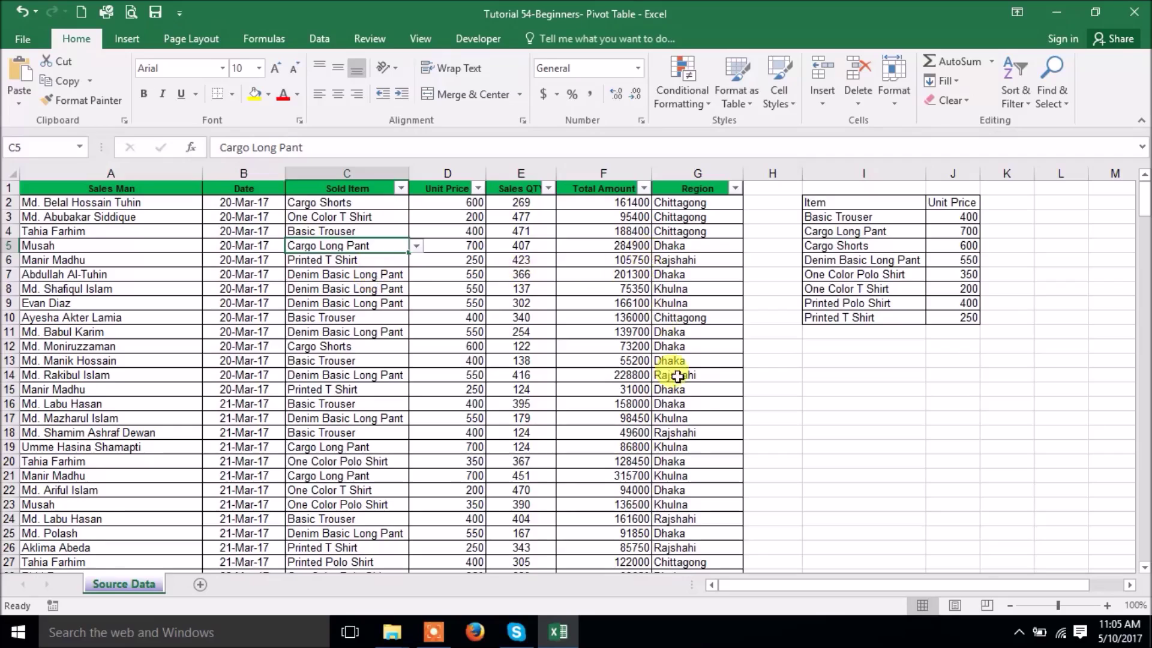
left_click(457, 204)
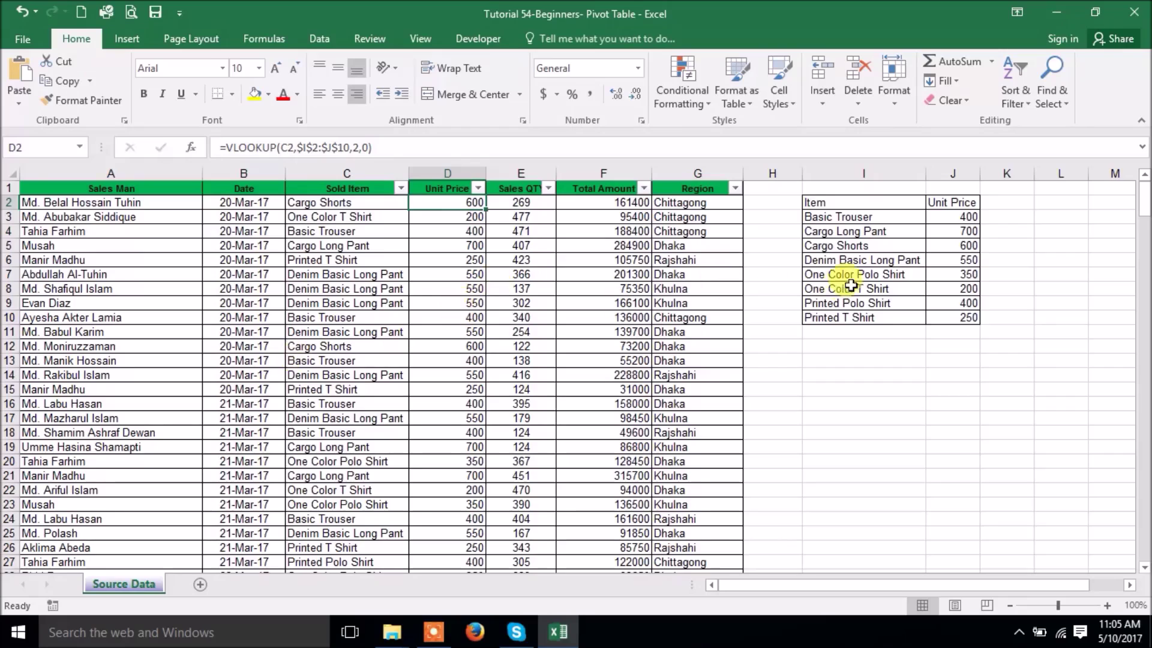
left_click(353, 246)
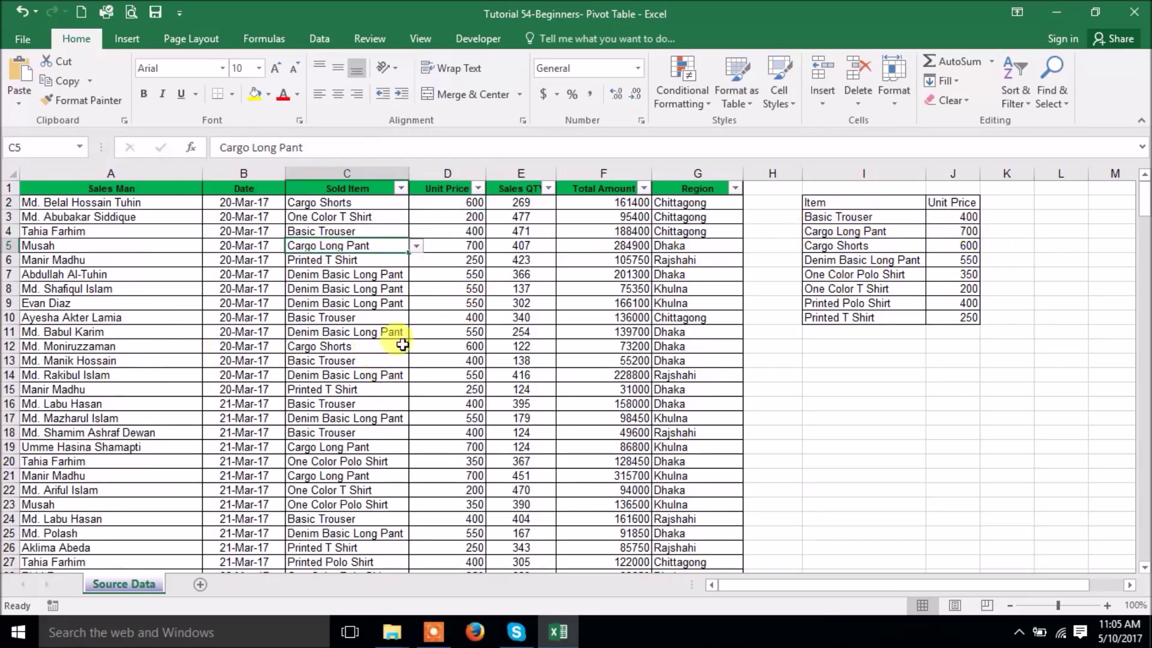
left_click(331, 331)
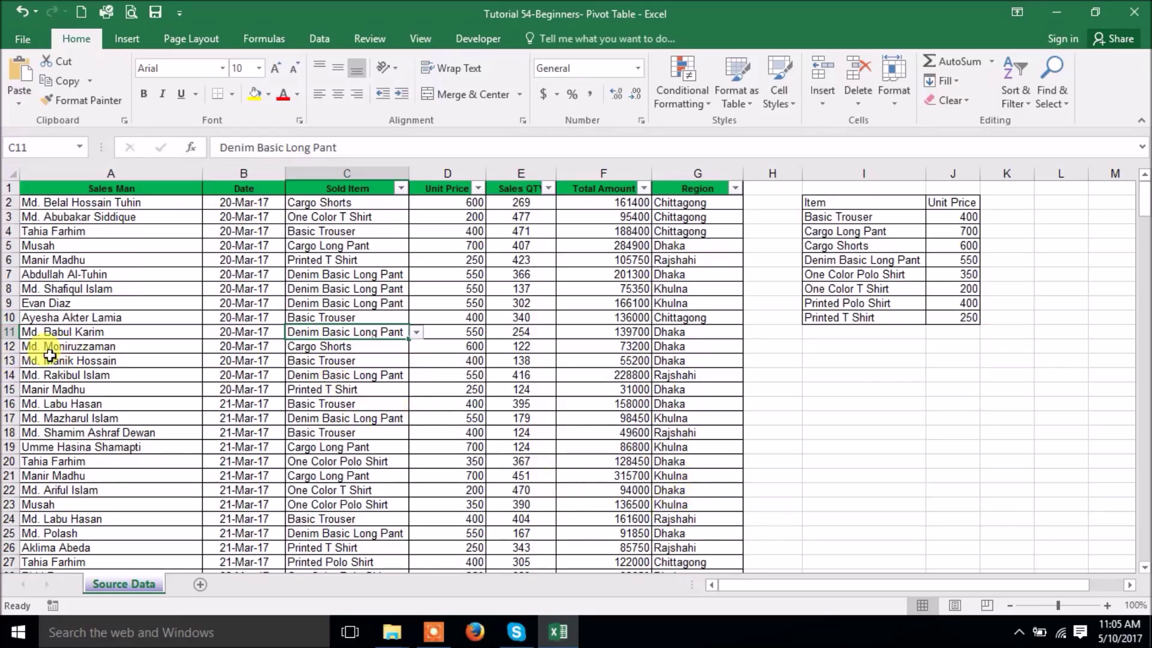
left_click_drag(112, 267, 139, 468)
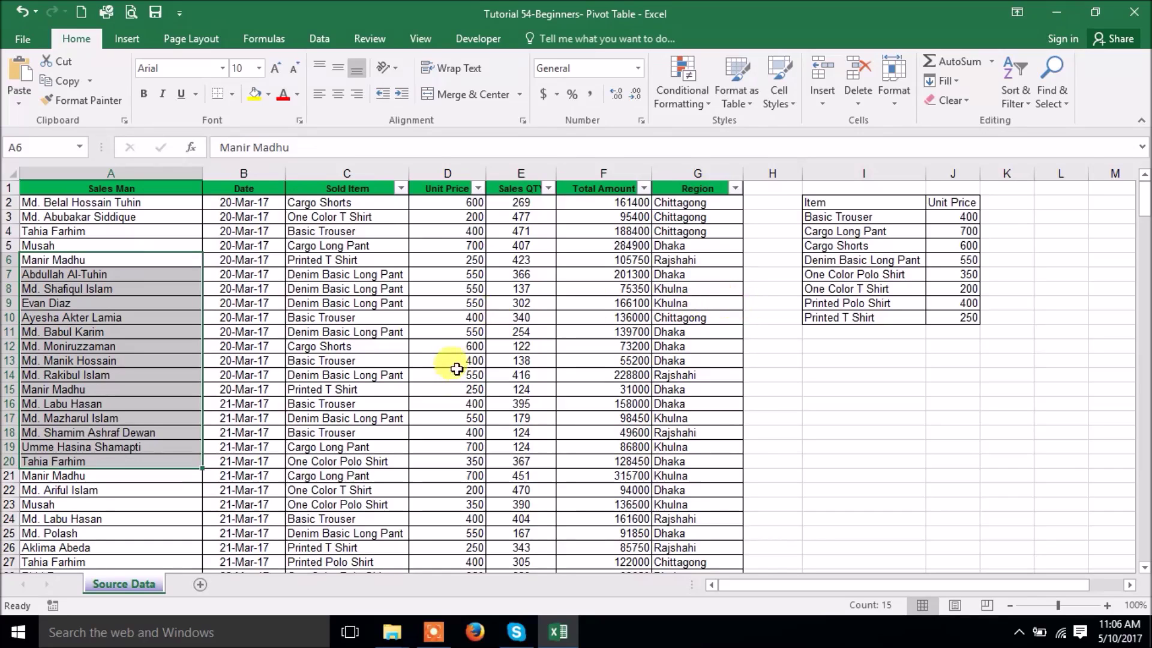
scroll(456, 375, "down", 18)
scroll(501, 394, "up", 18)
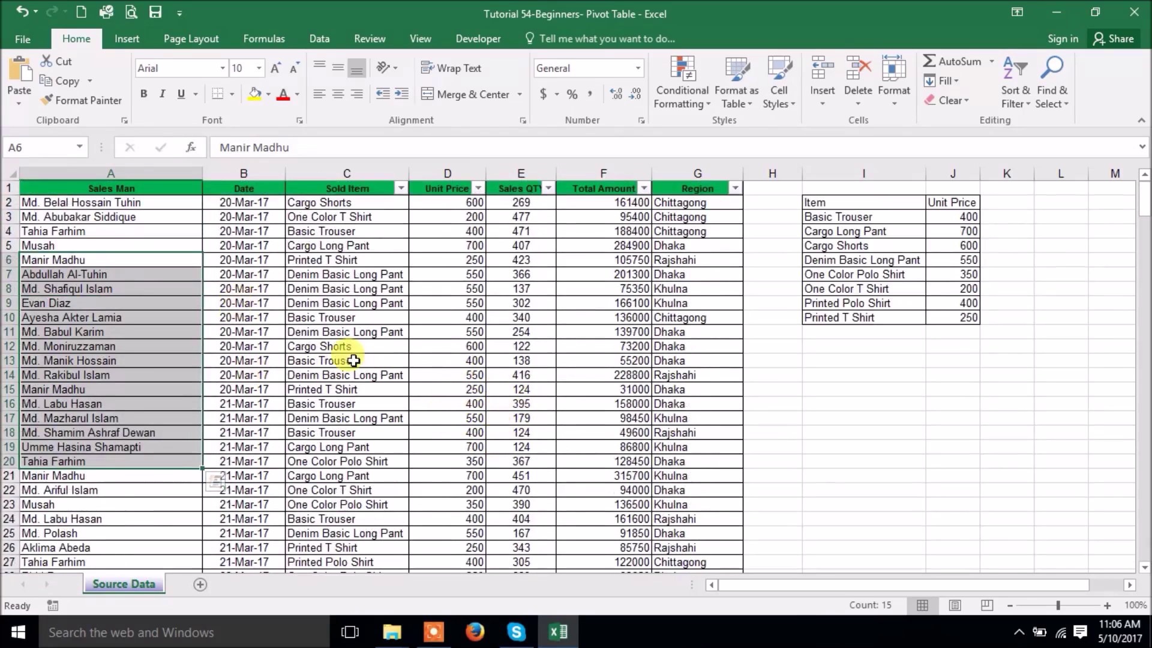
left_click(311, 298)
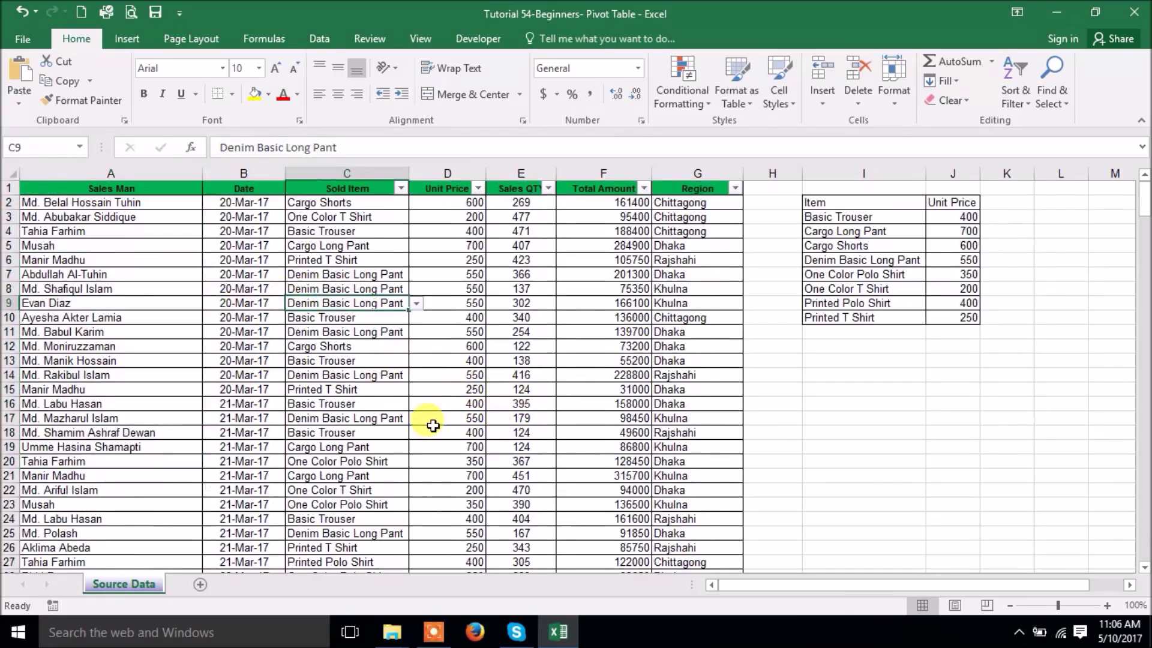
Step: Insert a PivotTable from the Source Data range A1:G287 onto a new worksheet
left_click(127, 38)
left_click(28, 93)
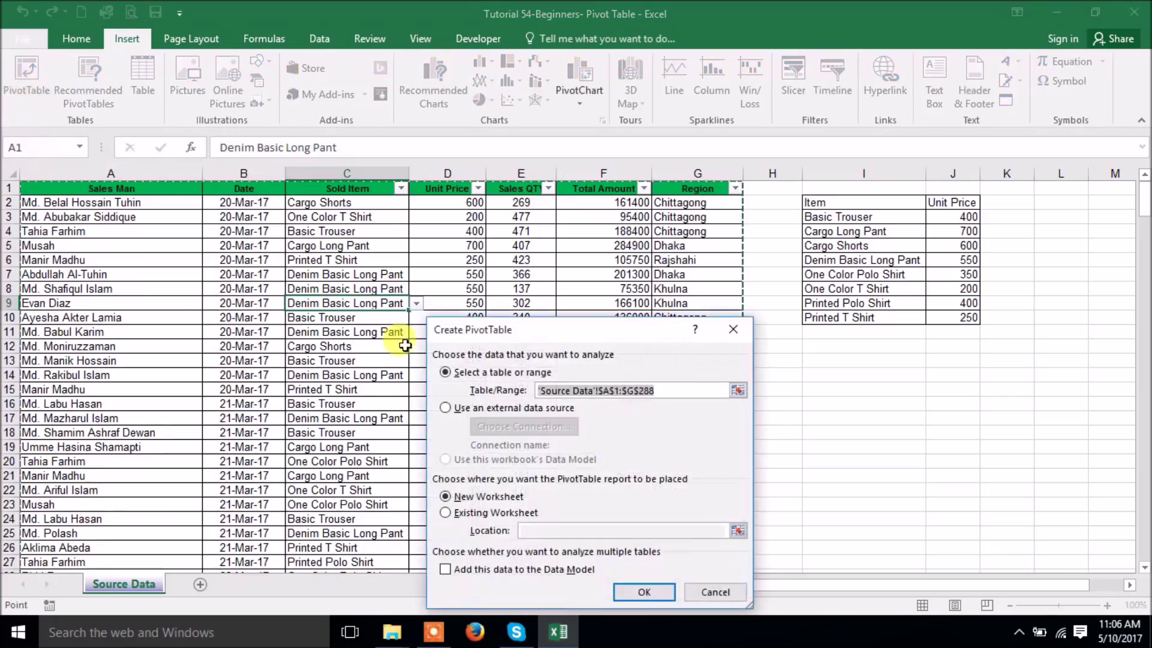
scroll(695, 408, "down", 7)
scroll(384, 414, "down", 20)
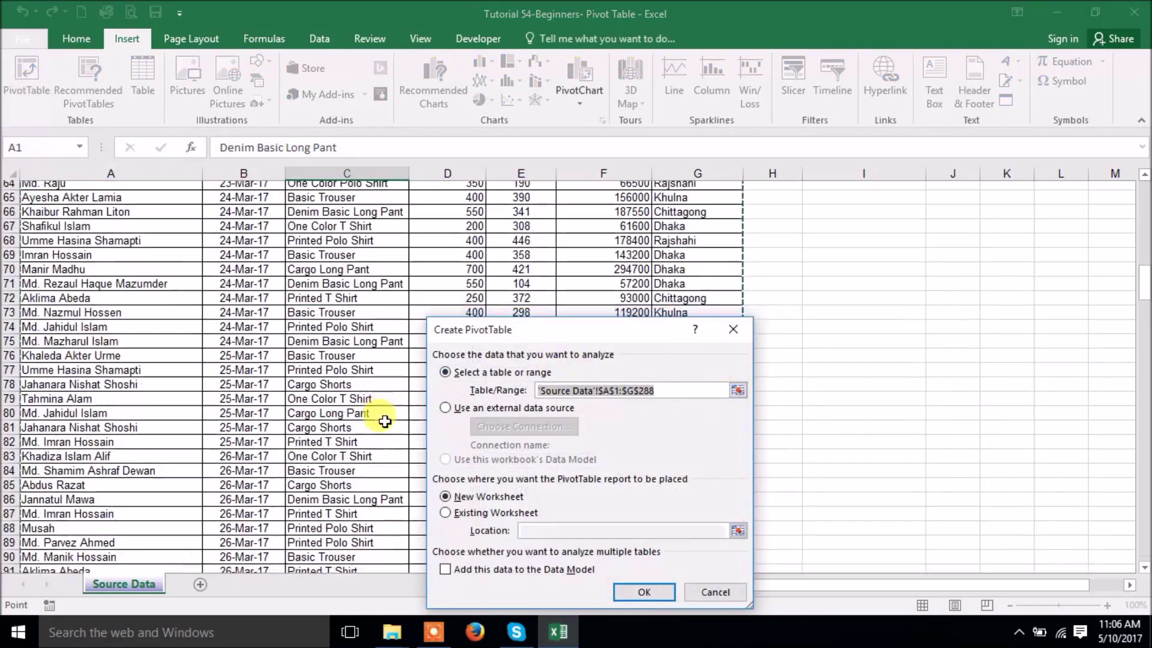
scroll(373, 427, "down", 20)
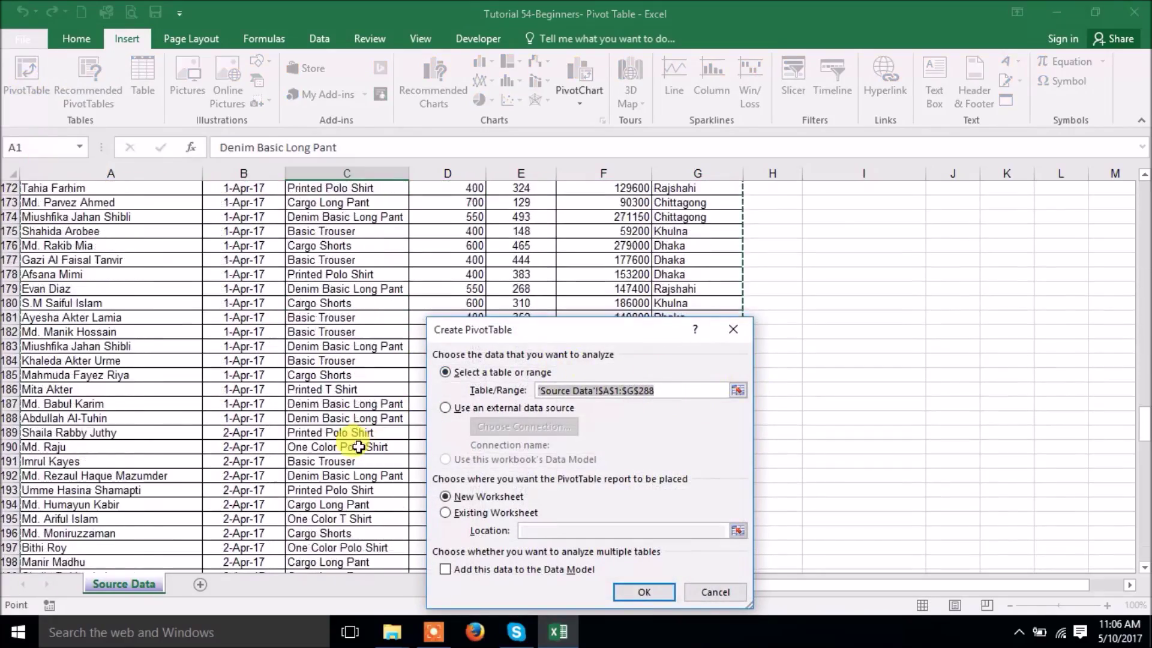
scroll(363, 453, "down", 20)
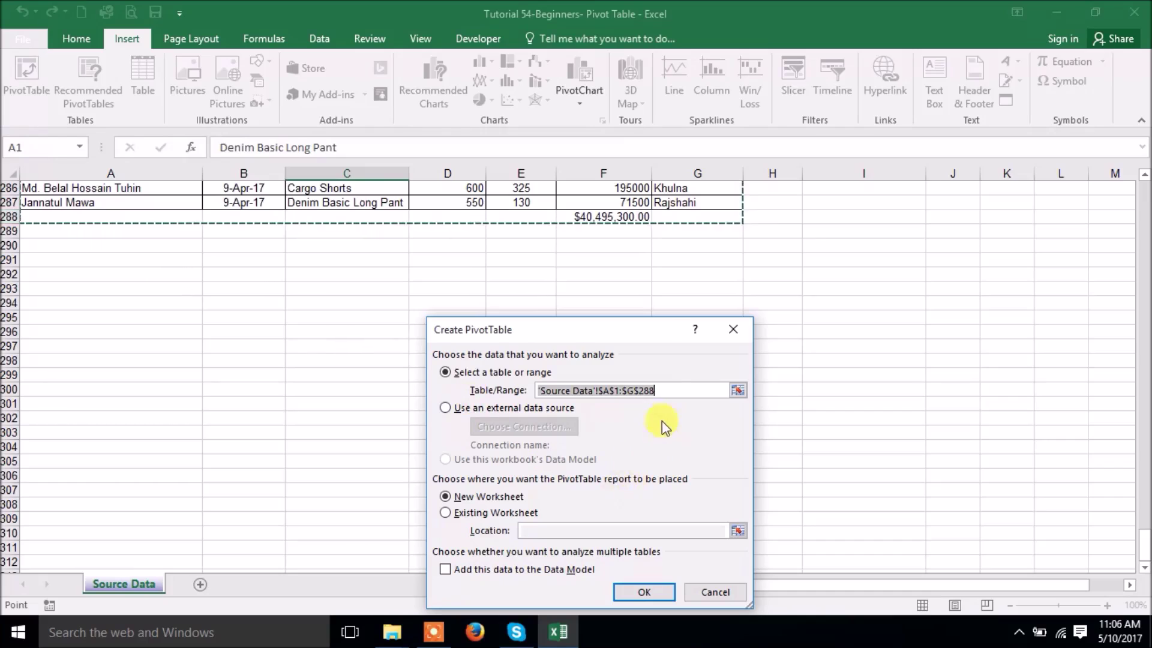
left_click(660, 393)
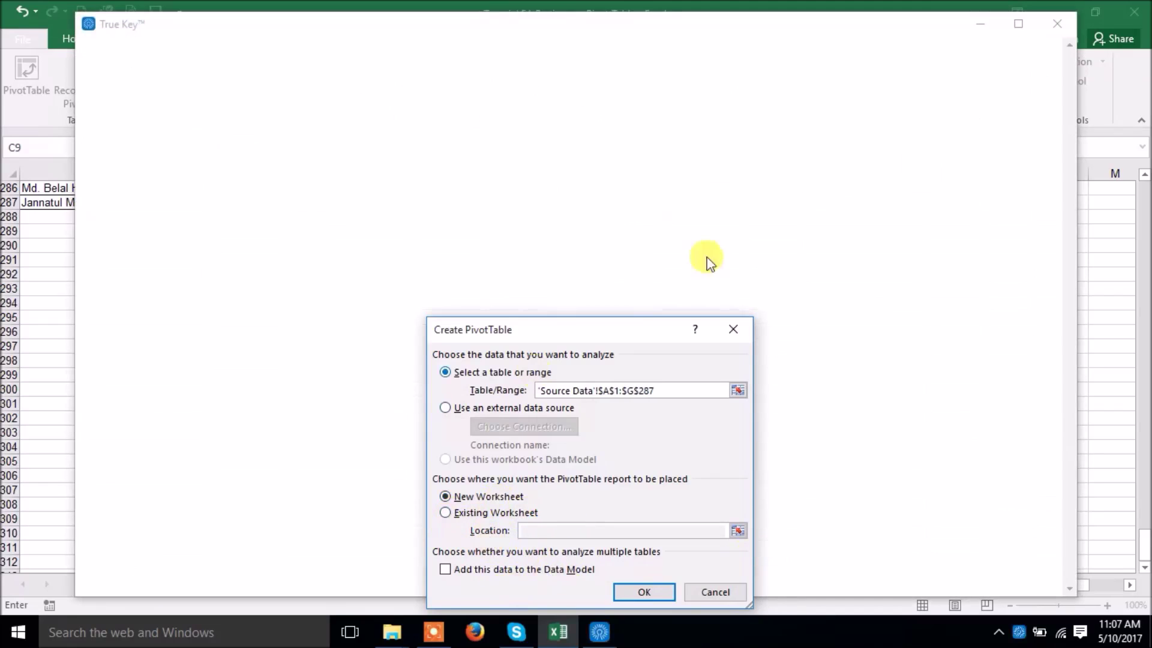
left_click(1056, 24)
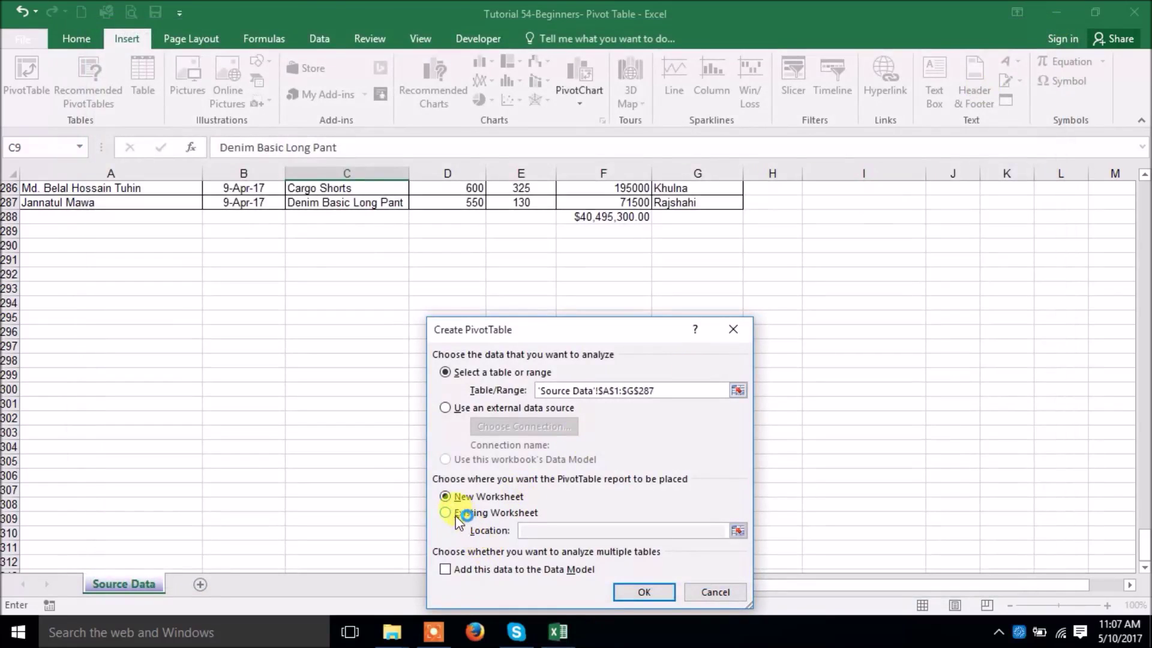
left_click(456, 516)
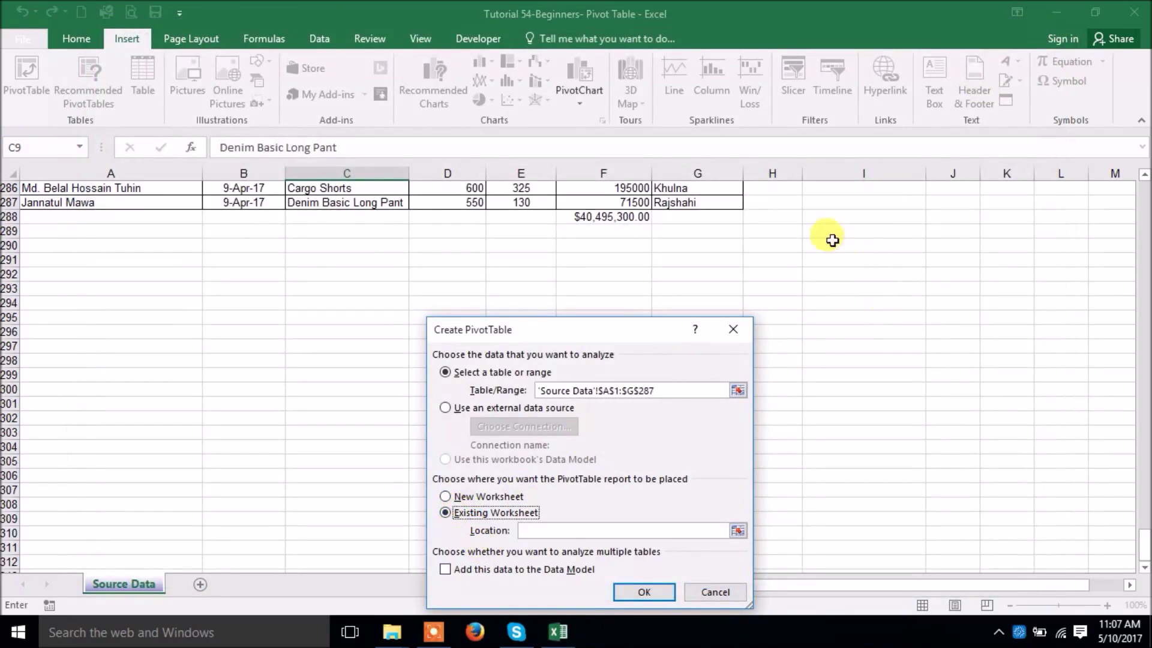
left_click(446, 498)
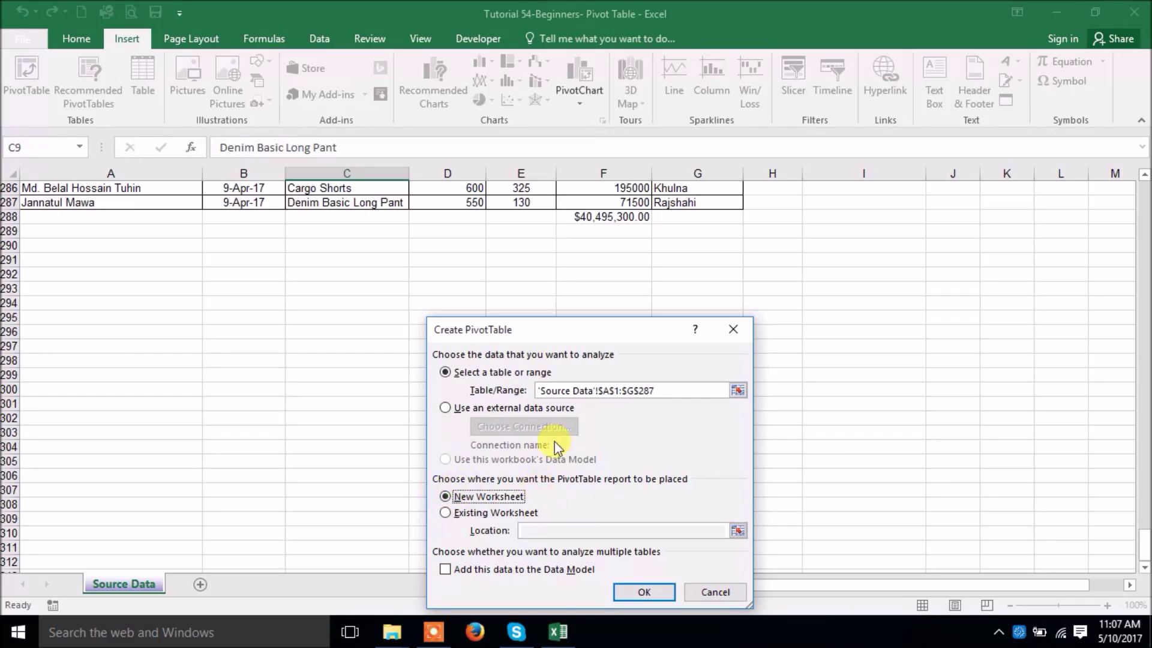
left_click(644, 591)
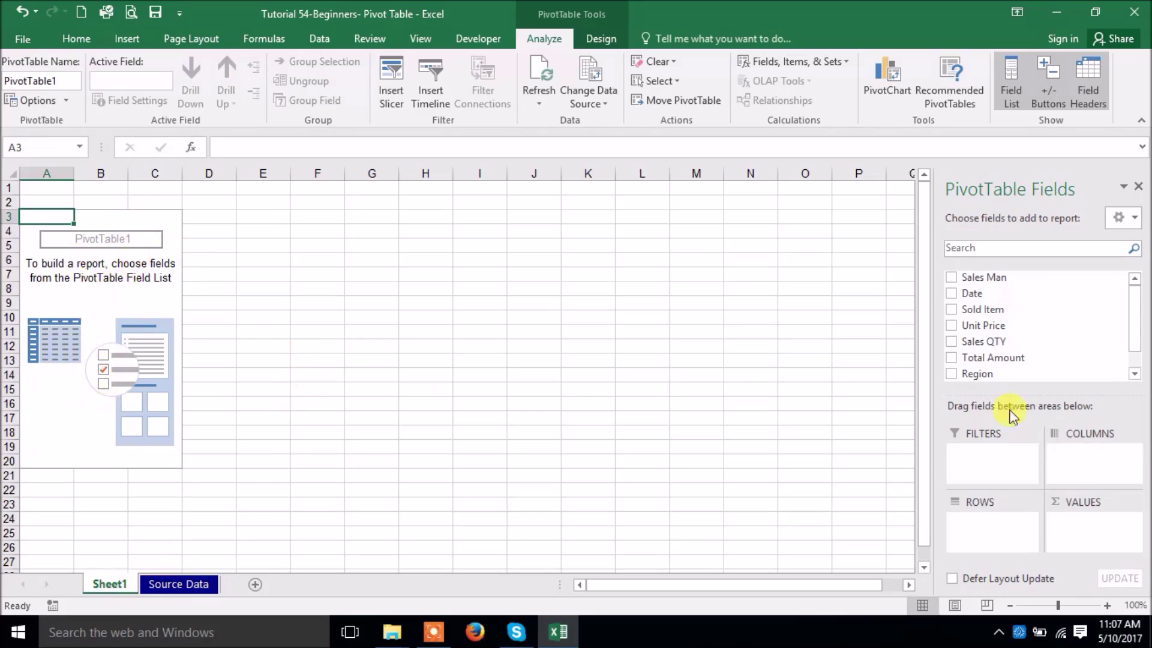
mouse_move(1135, 298)
left_mouse_down()
mouse_move(1134, 324)
mouse_move(1126, 290)
left_mouse_up()
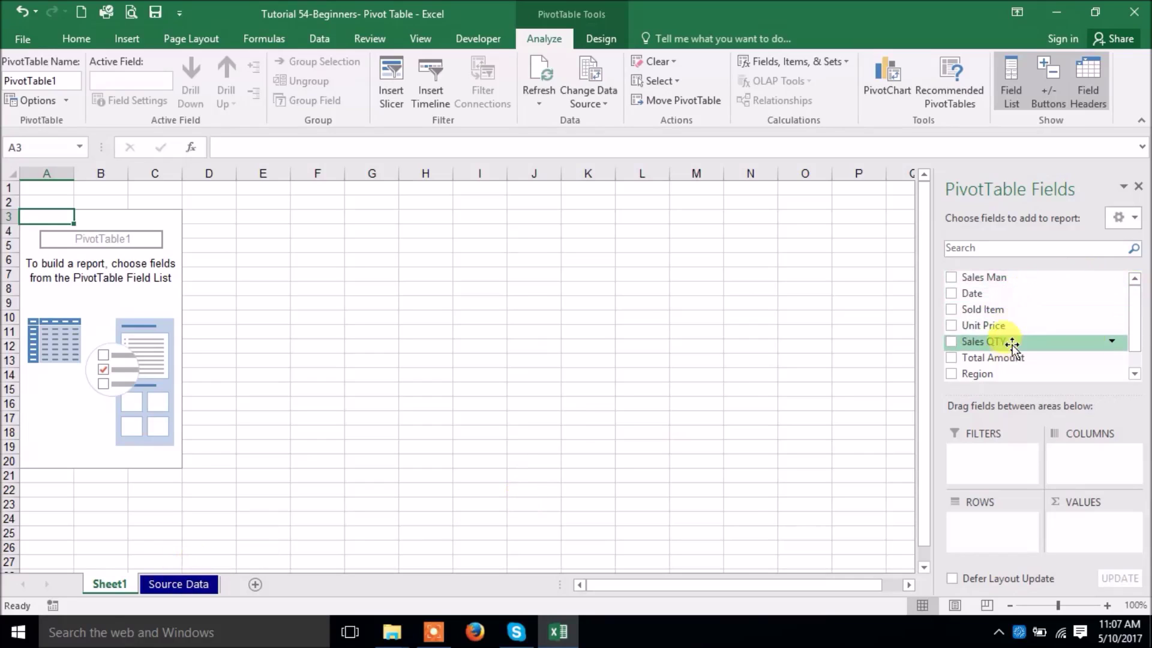
left_click(179, 583)
scroll(306, 336, "up", 10)
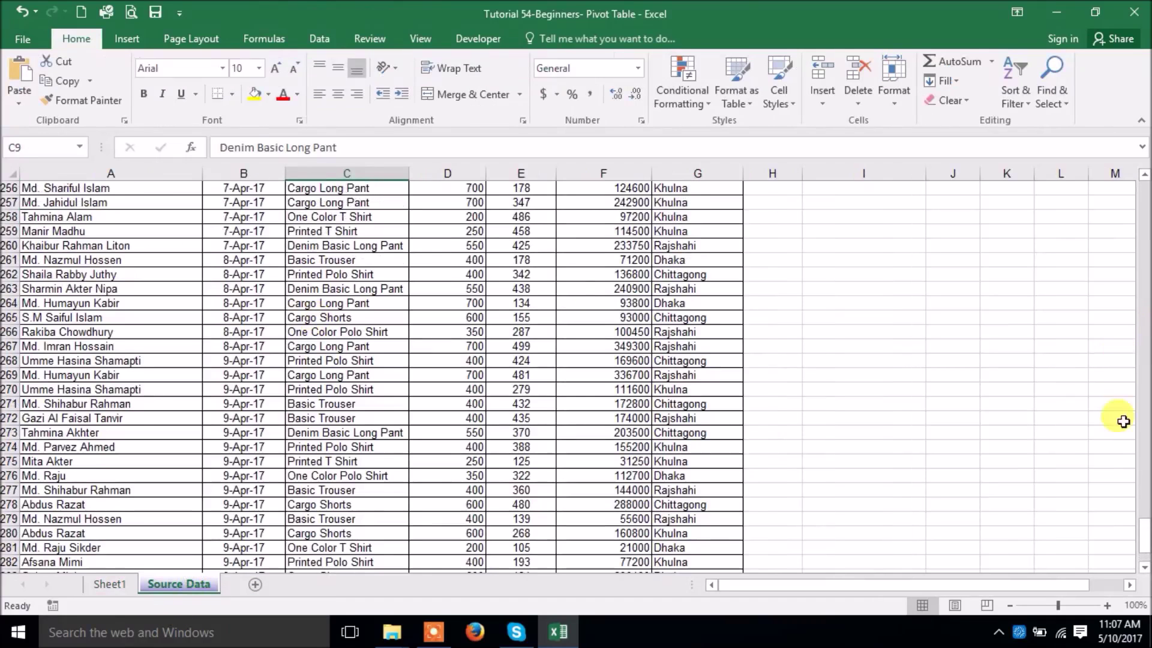
left_click_drag(1145, 536, 1132, 169)
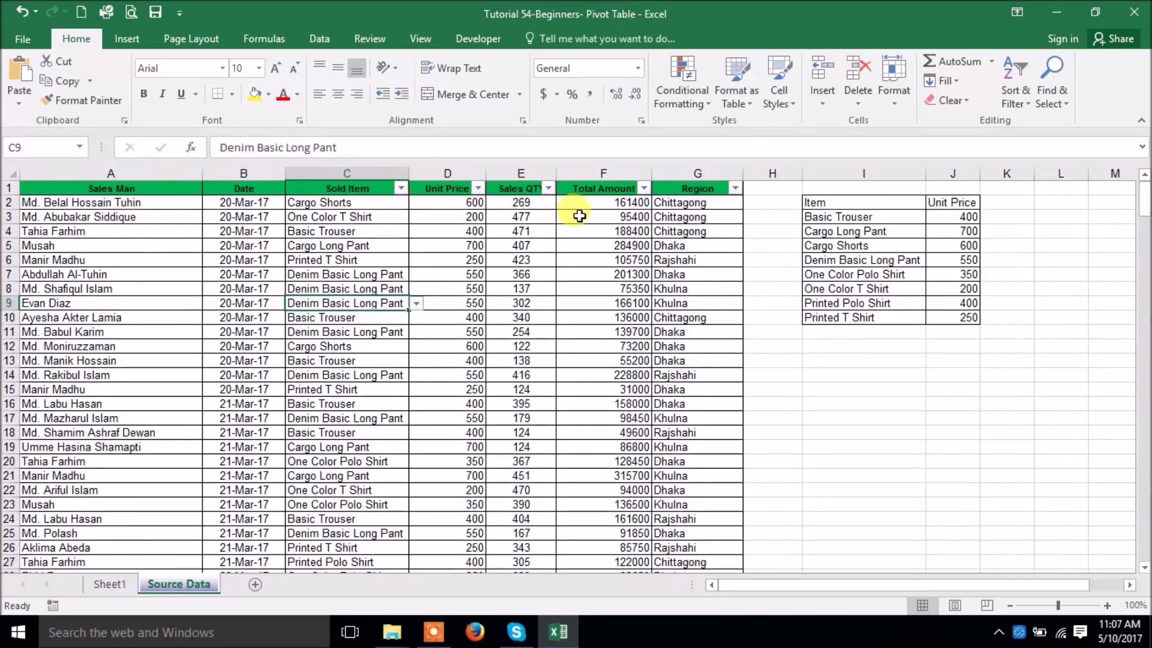
left_click(536, 187)
left_click(603, 188)
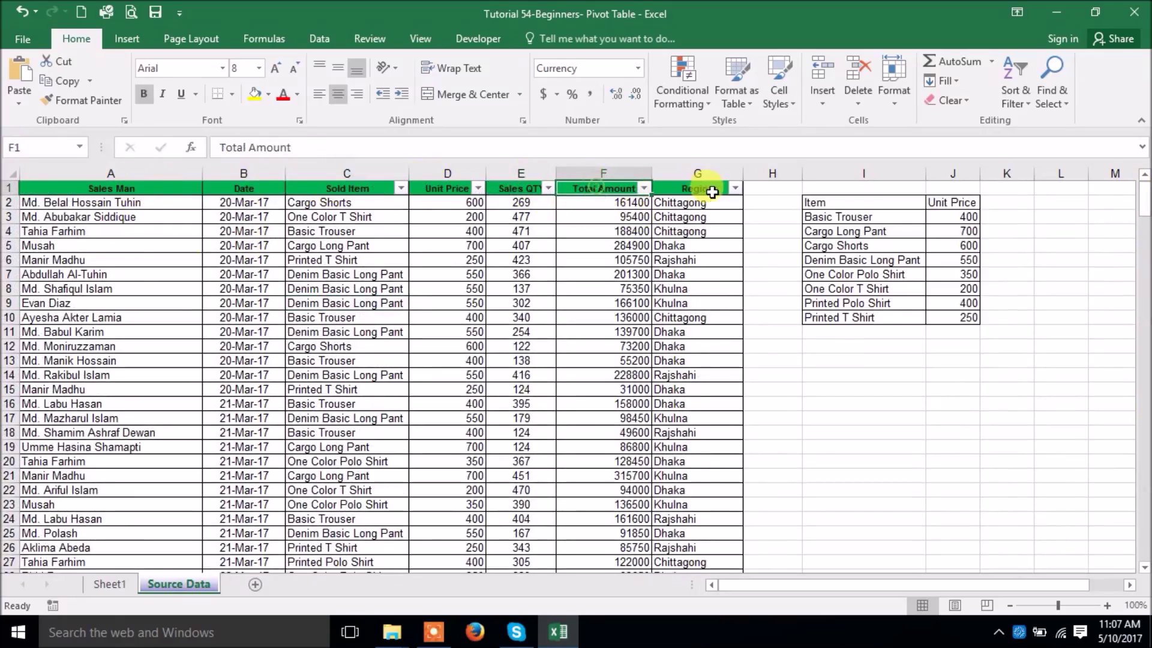
left_click(702, 188)
left_click(110, 583)
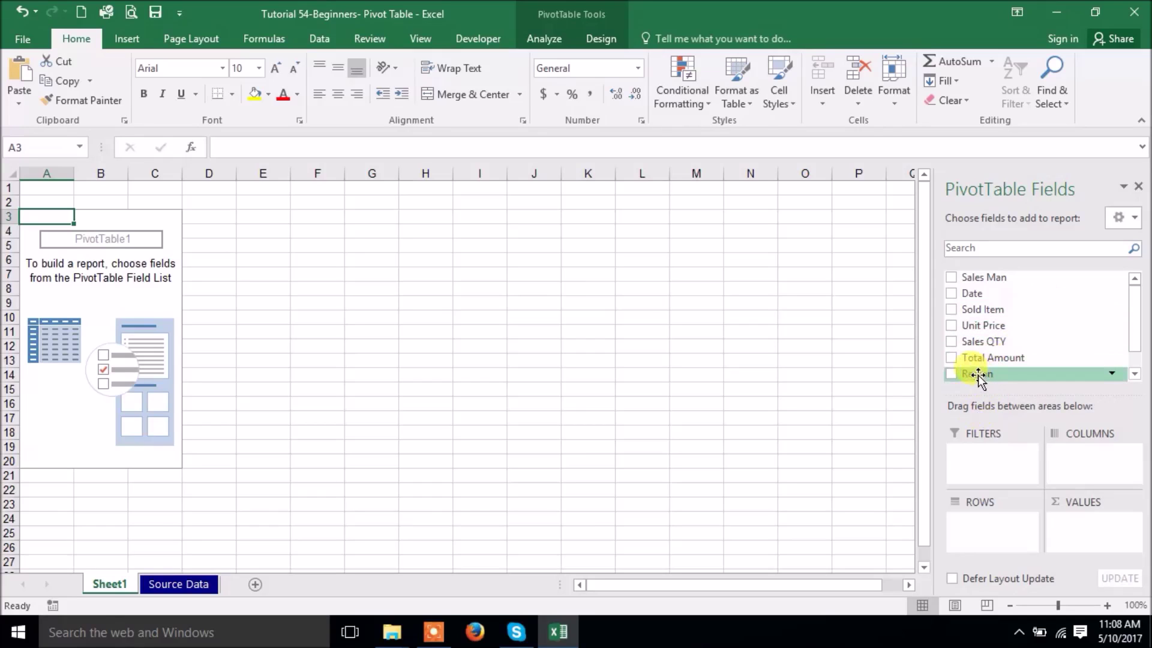
Step: Put Region in rows and Sum of Total Amount in values, totalling 40495300
left_click_drag(977, 377, 975, 527)
left_click_drag(981, 358, 1067, 543)
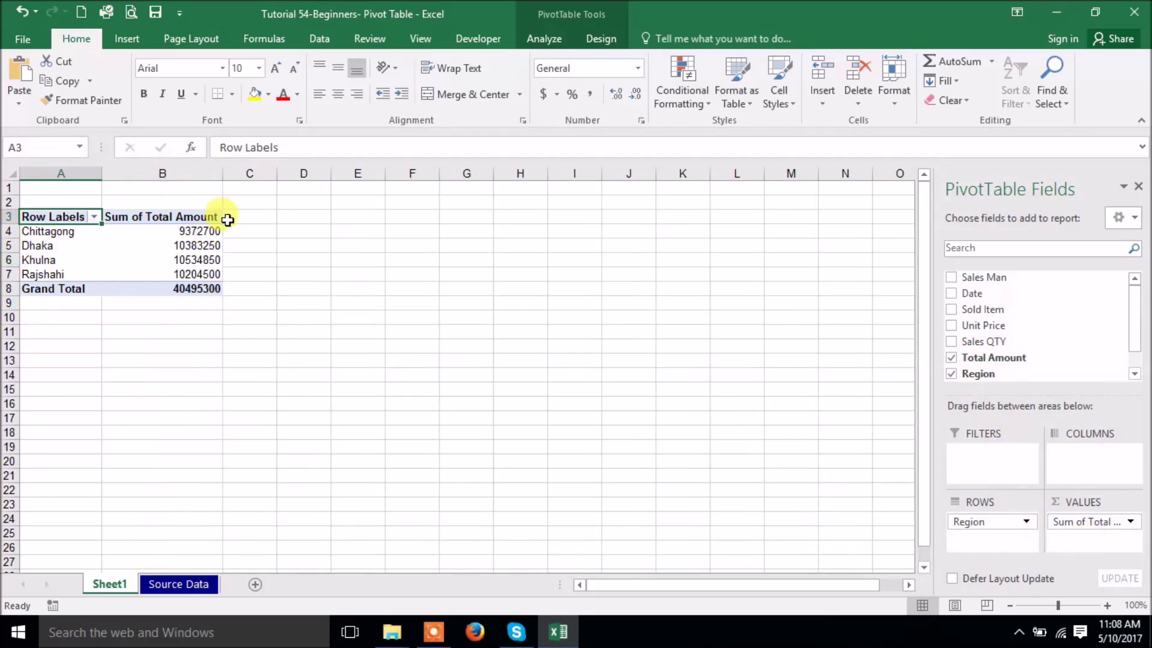
mouse_move(200, 242)
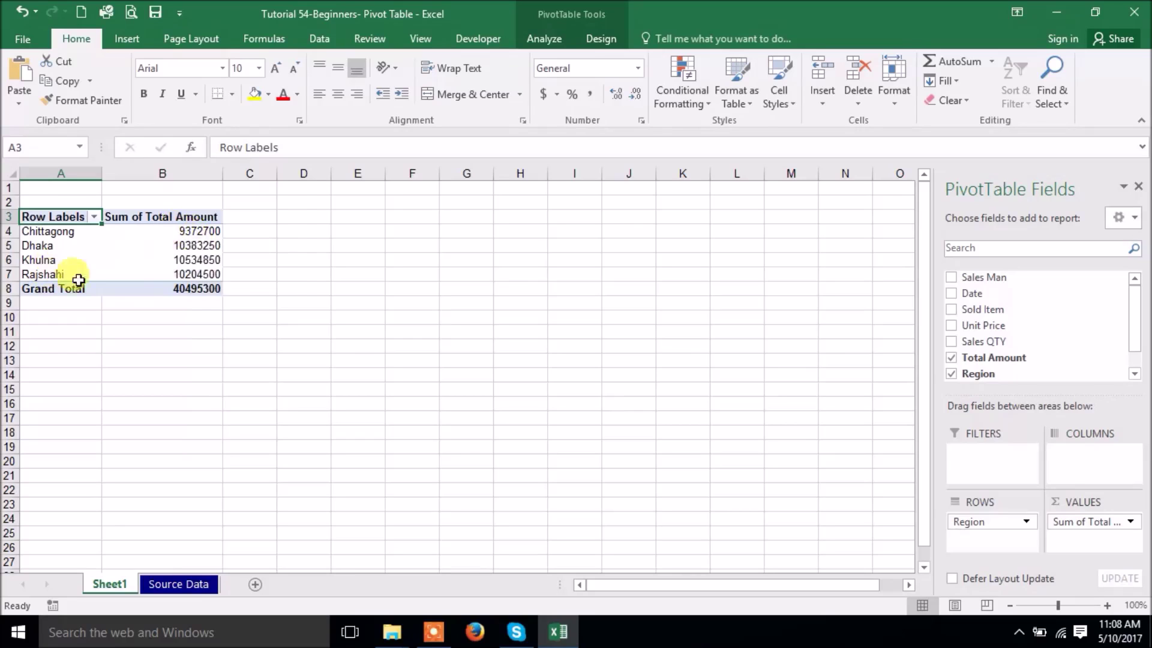
mouse_move(189, 269)
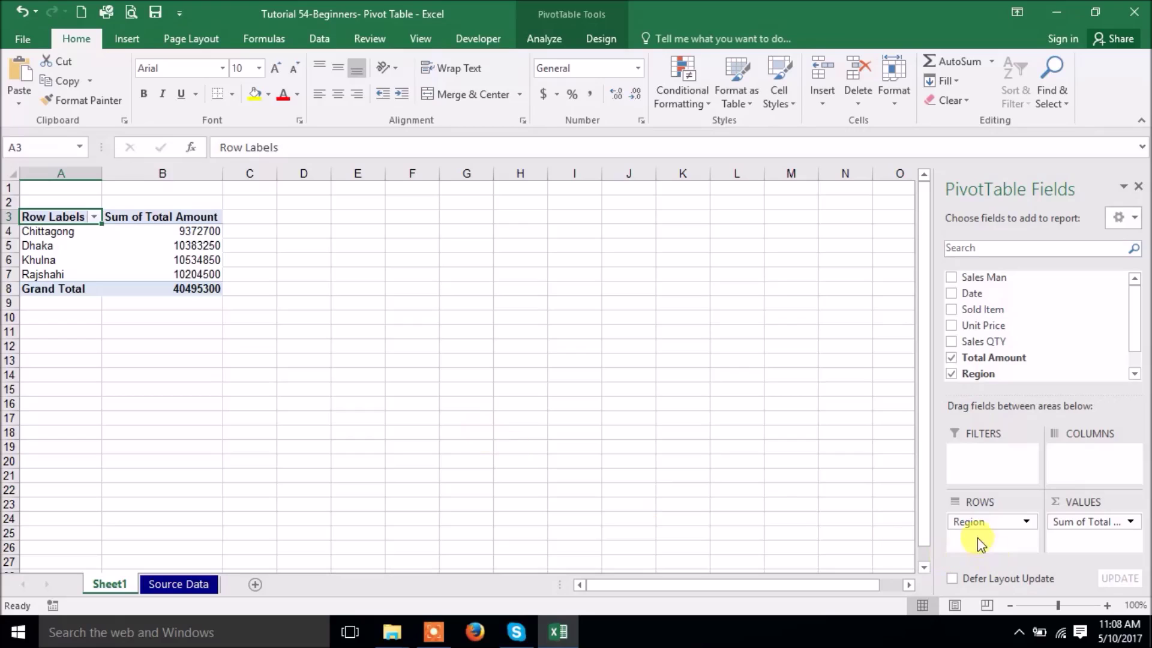
Step: Move Region to the columns and add Sold Item as the pivot rows
left_click_drag(976, 522, 1083, 459)
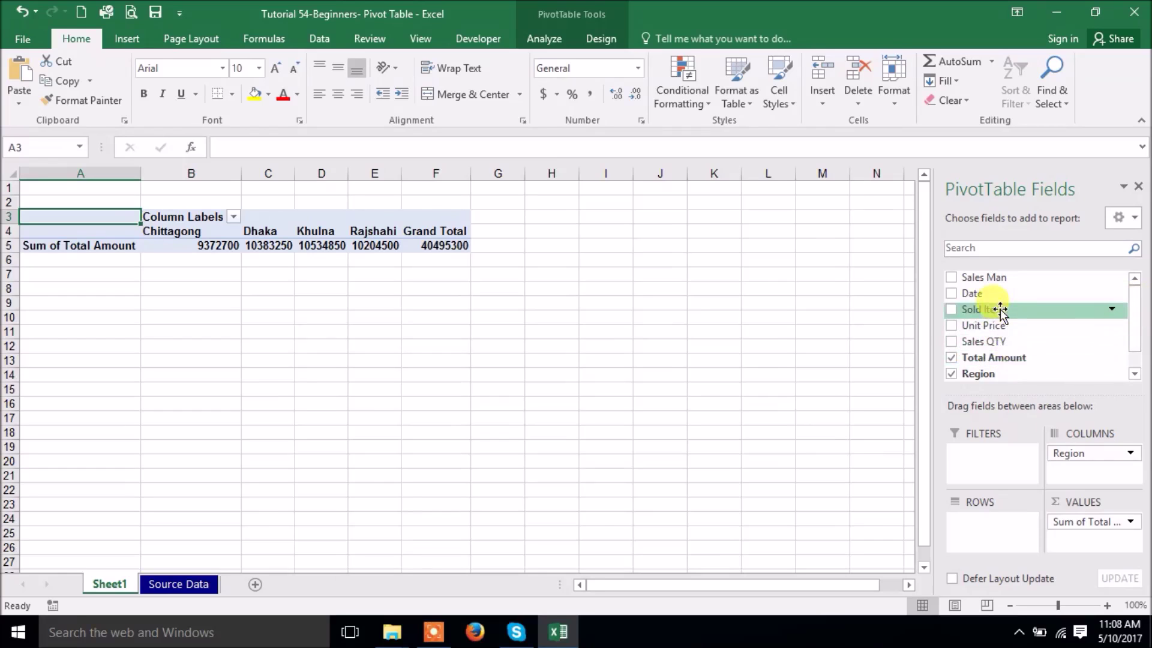
left_click_drag(1000, 309, 972, 522)
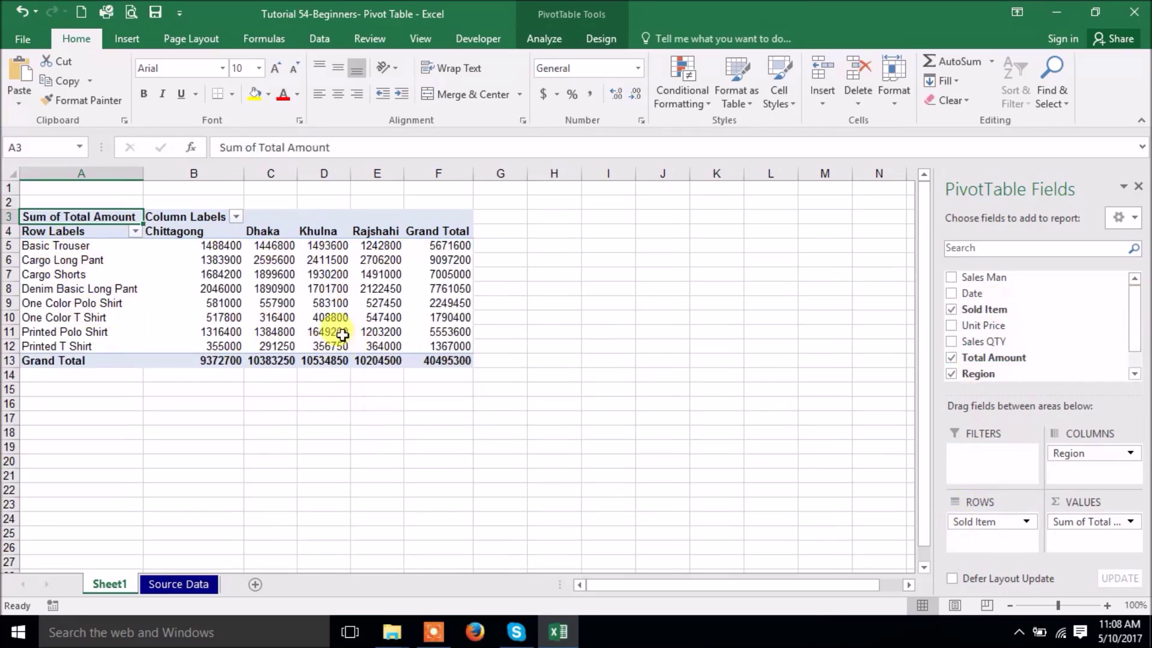
mouse_move(409, 320)
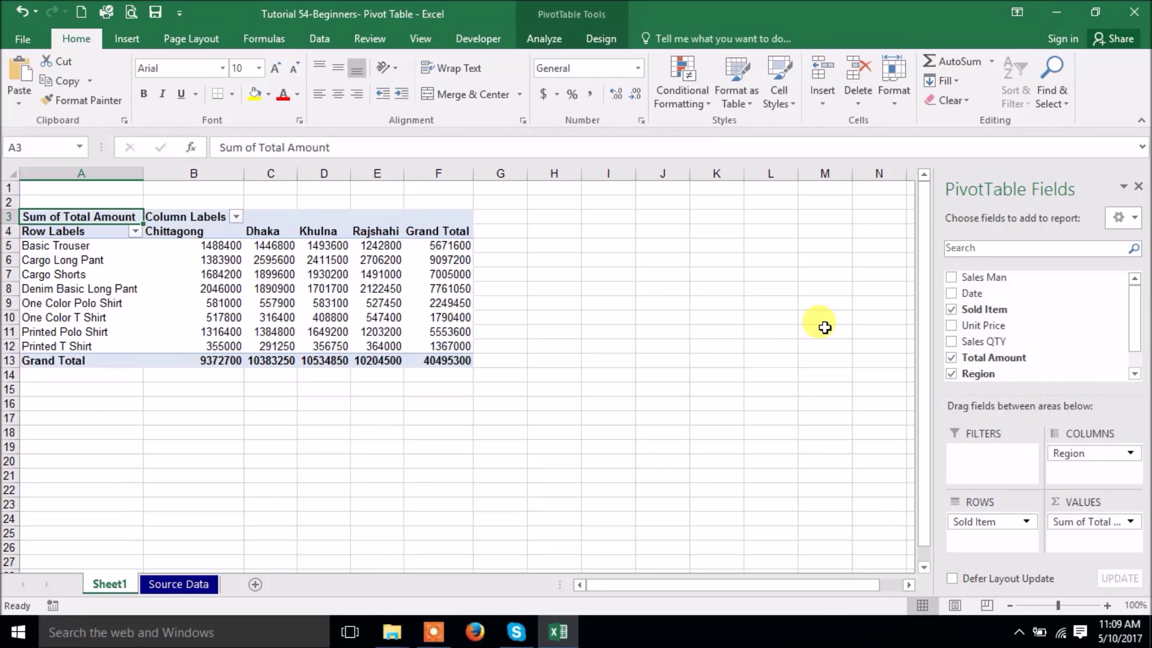
Step: Remove Region, move Sold Item to columns, and add Date as rows showing Mar and Apr
left_click_drag(1084, 455, 993, 340)
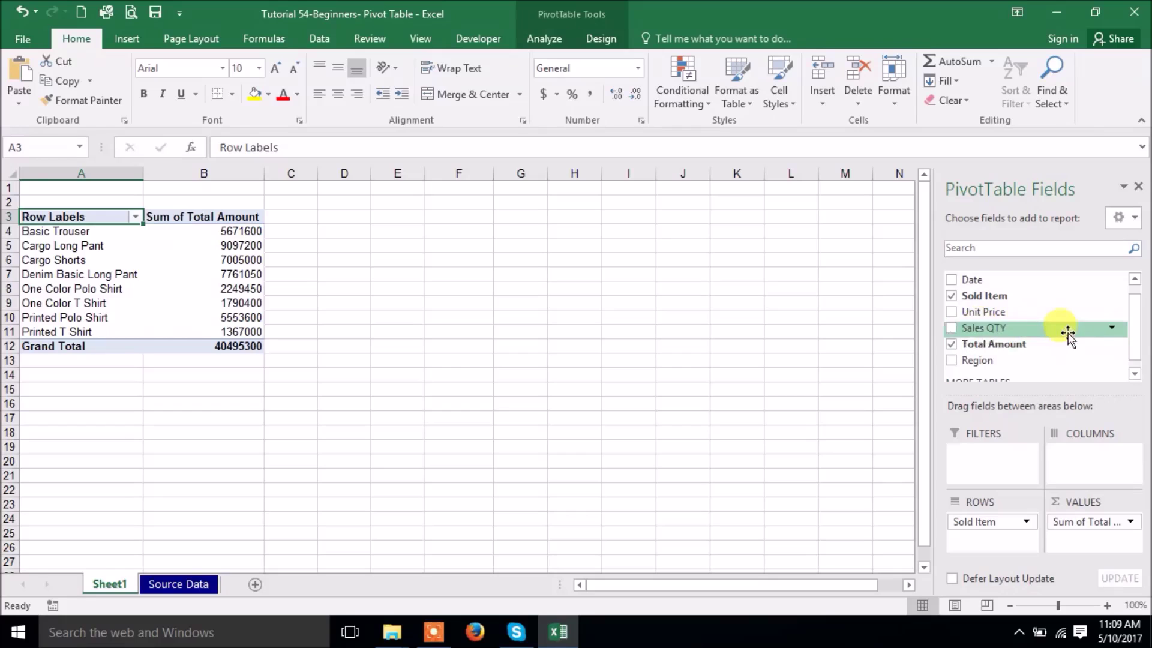
left_click_drag(1133, 328, 1136, 298)
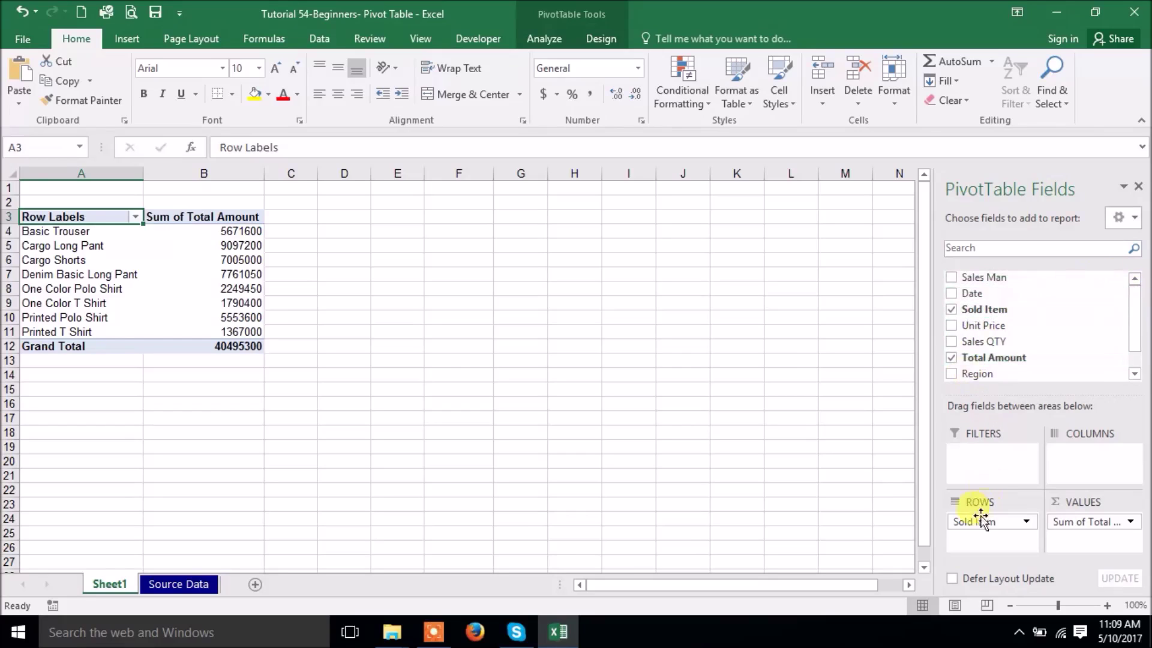
left_click_drag(959, 519, 1079, 459)
left_click_drag(980, 291, 984, 535)
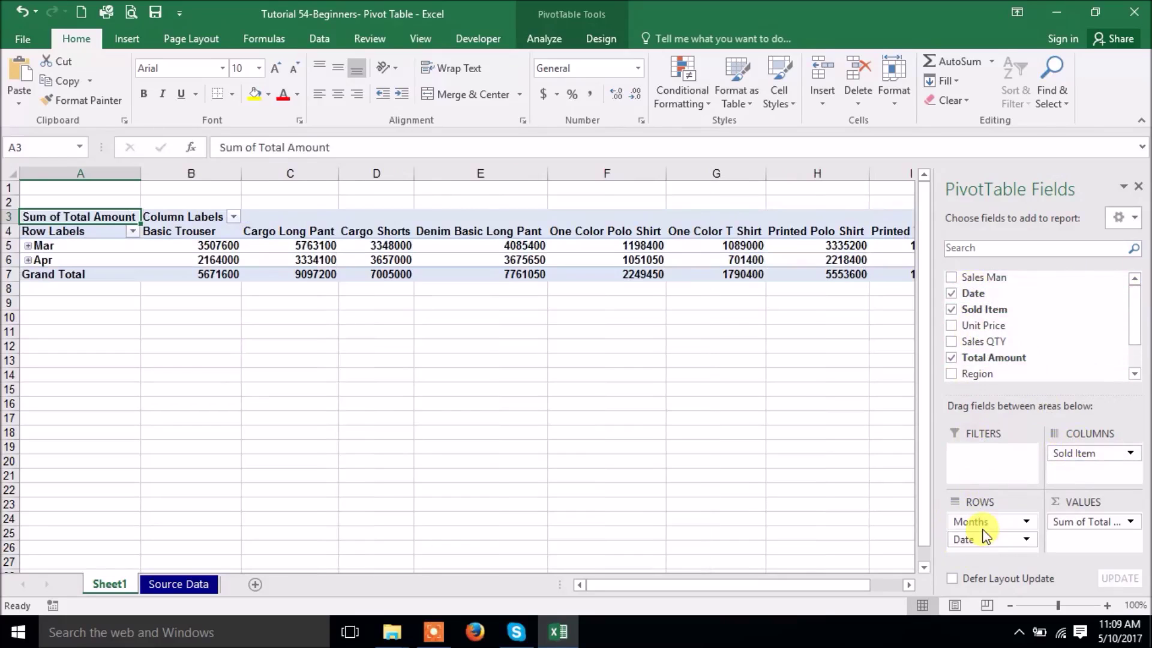
Step: Ungroup the months into dates, regroup by Months, then ungroup again into daily rows
right_click(81, 252)
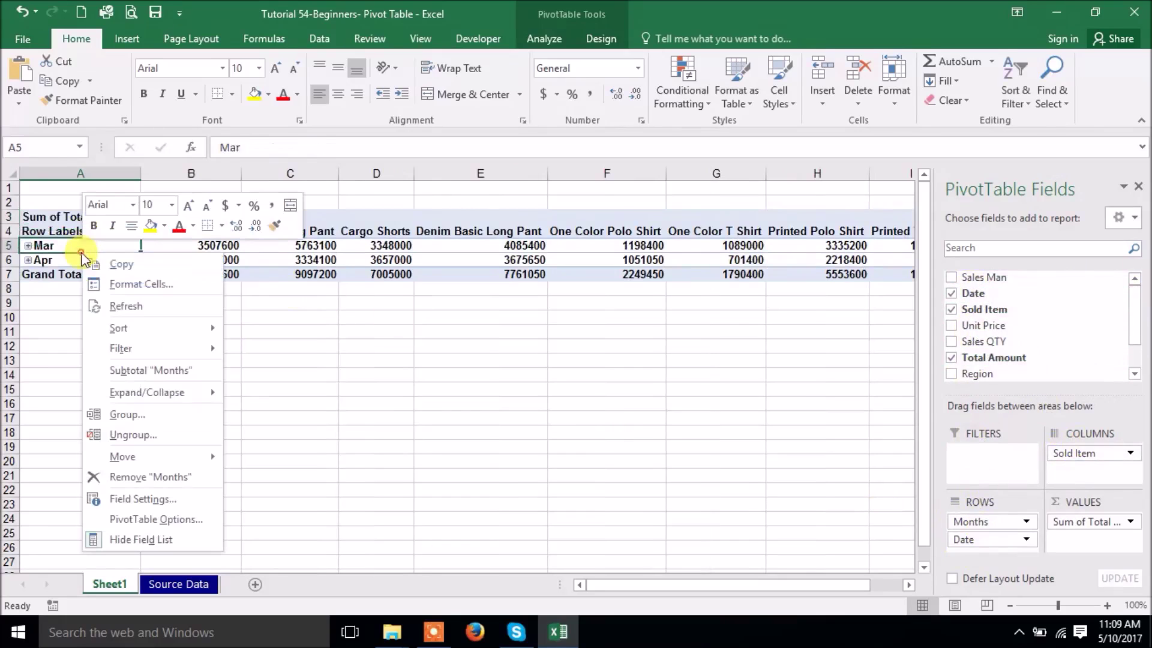
left_click(111, 437)
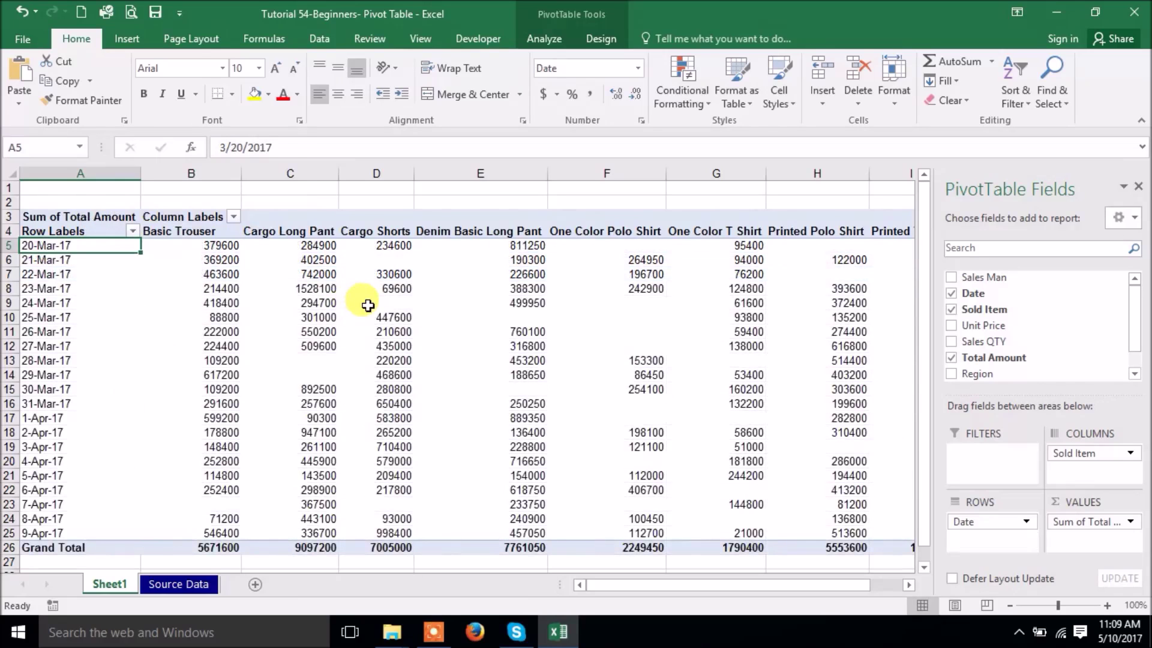
scroll(301, 352, "down", 6)
scroll(301, 352, "up", 6)
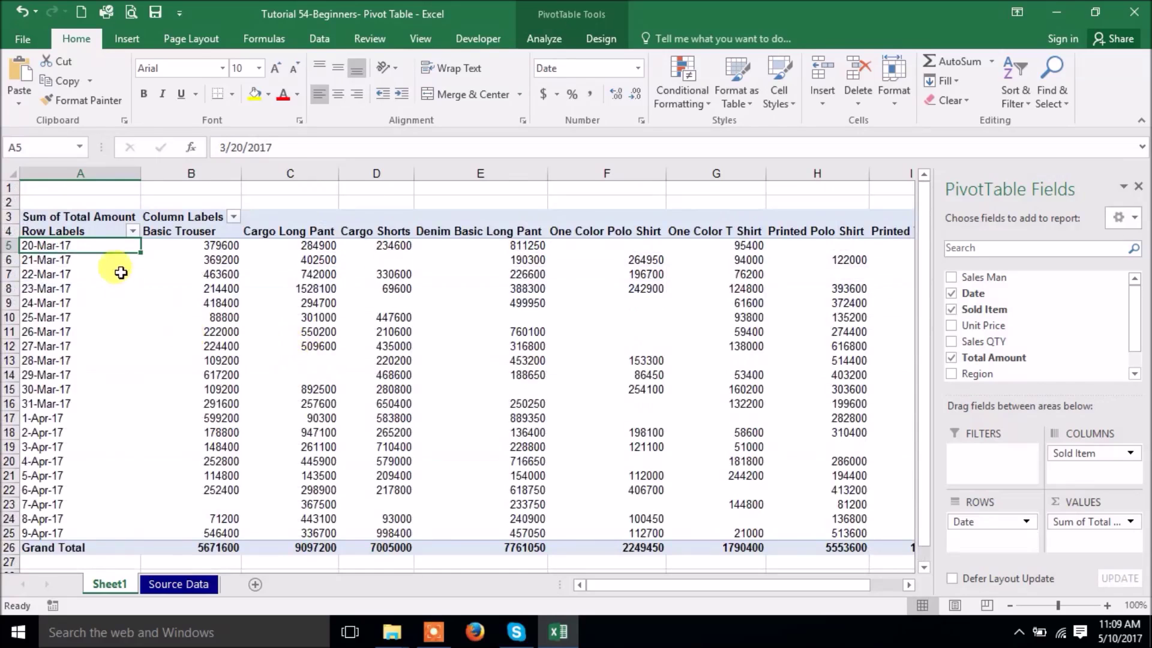
right_click(42, 314)
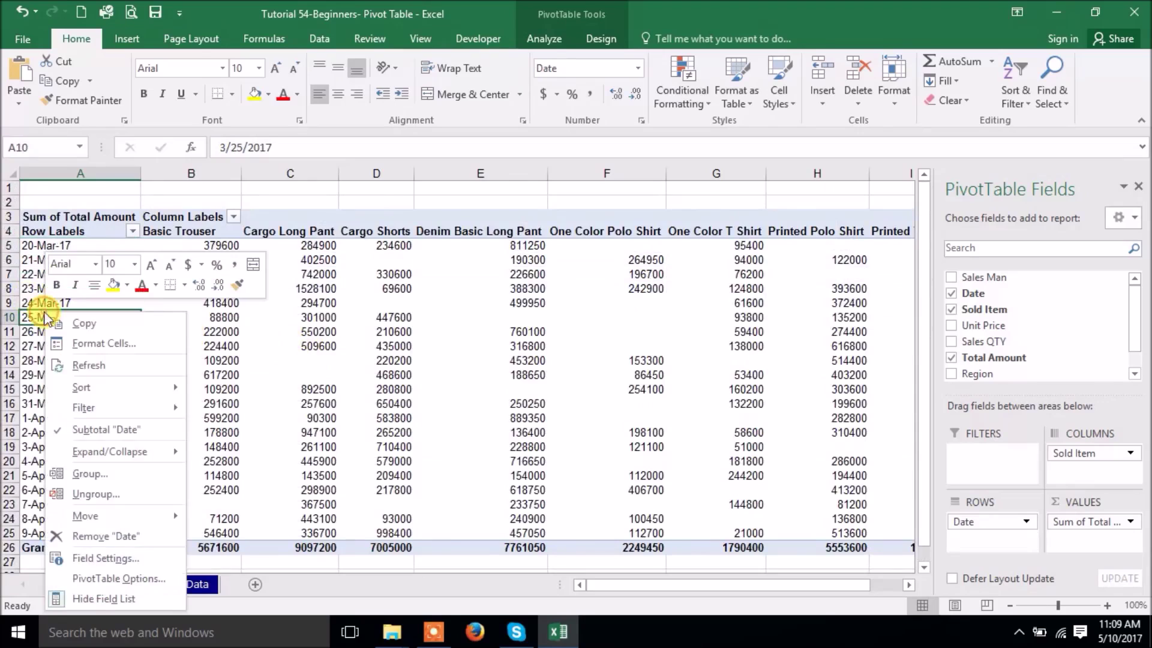
left_click(111, 475)
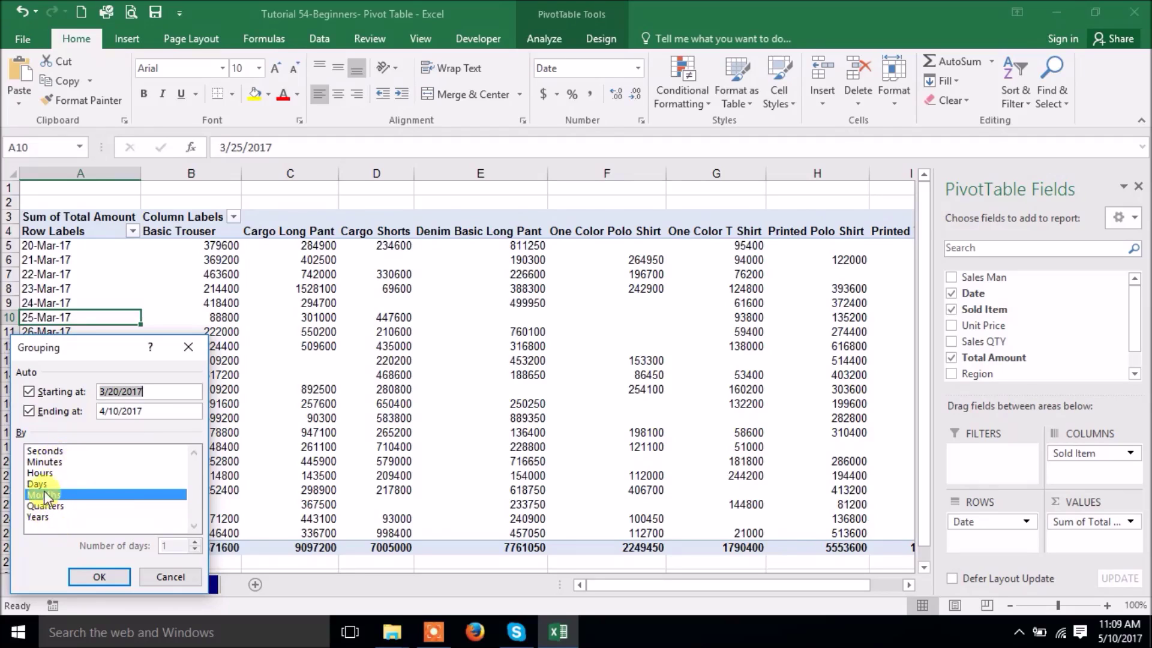
left_click(97, 576)
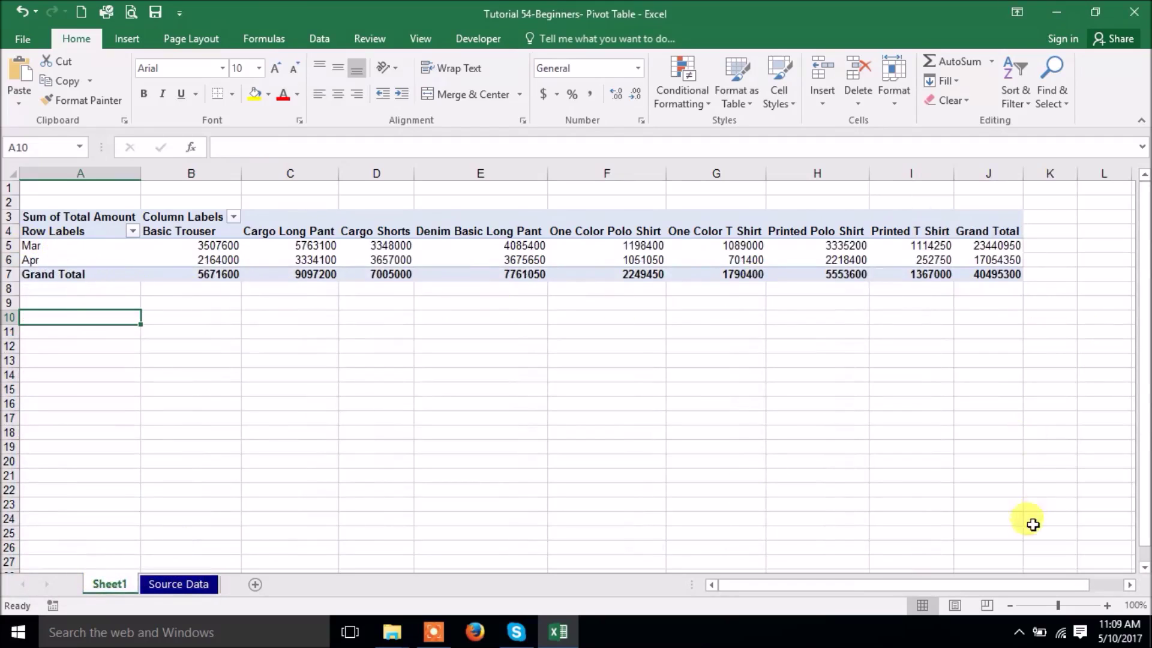
right_click(62, 258)
left_click(131, 438)
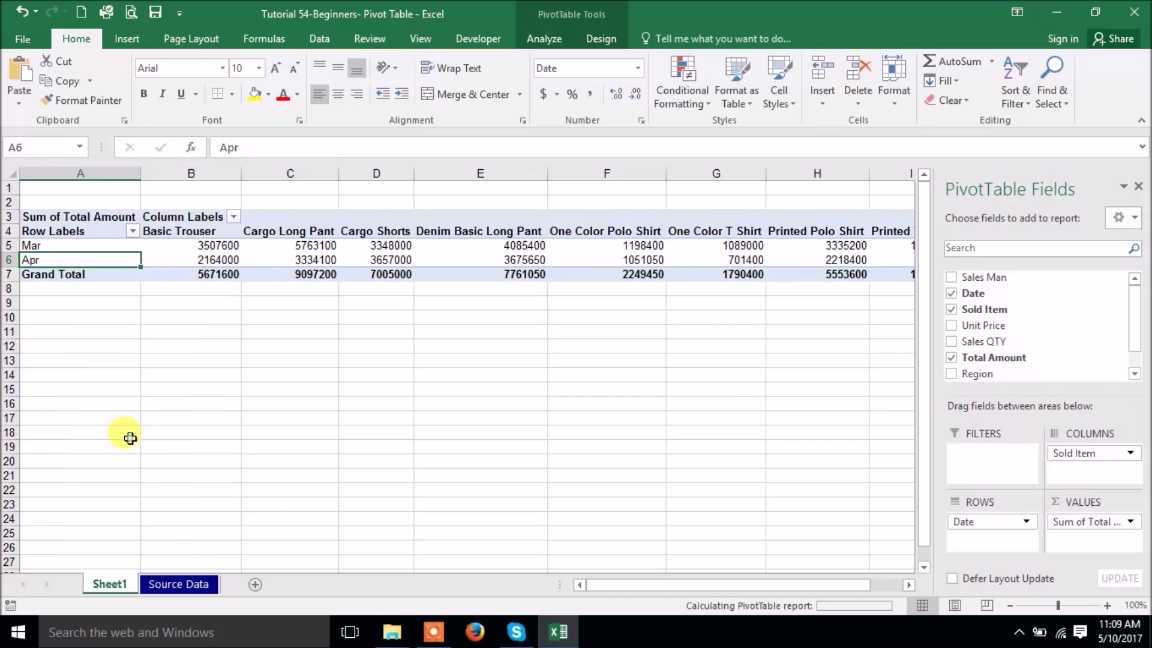
left_click(502, 358)
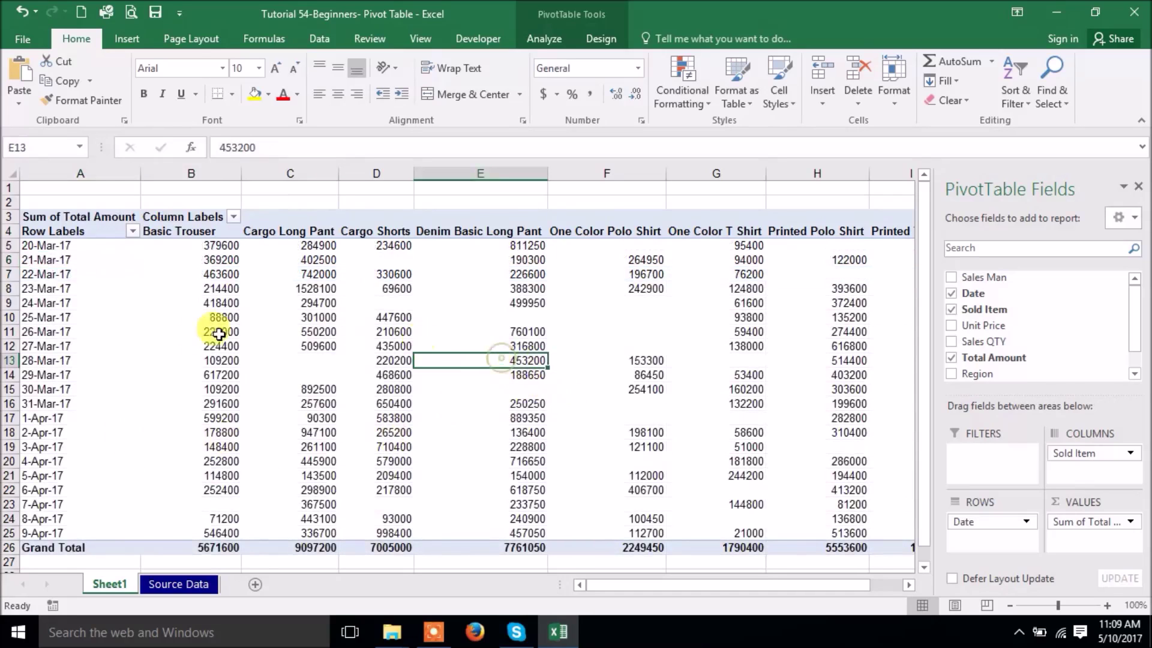
scroll(170, 336, "down", 7)
scroll(173, 337, "up", 7)
mouse_move(183, 303)
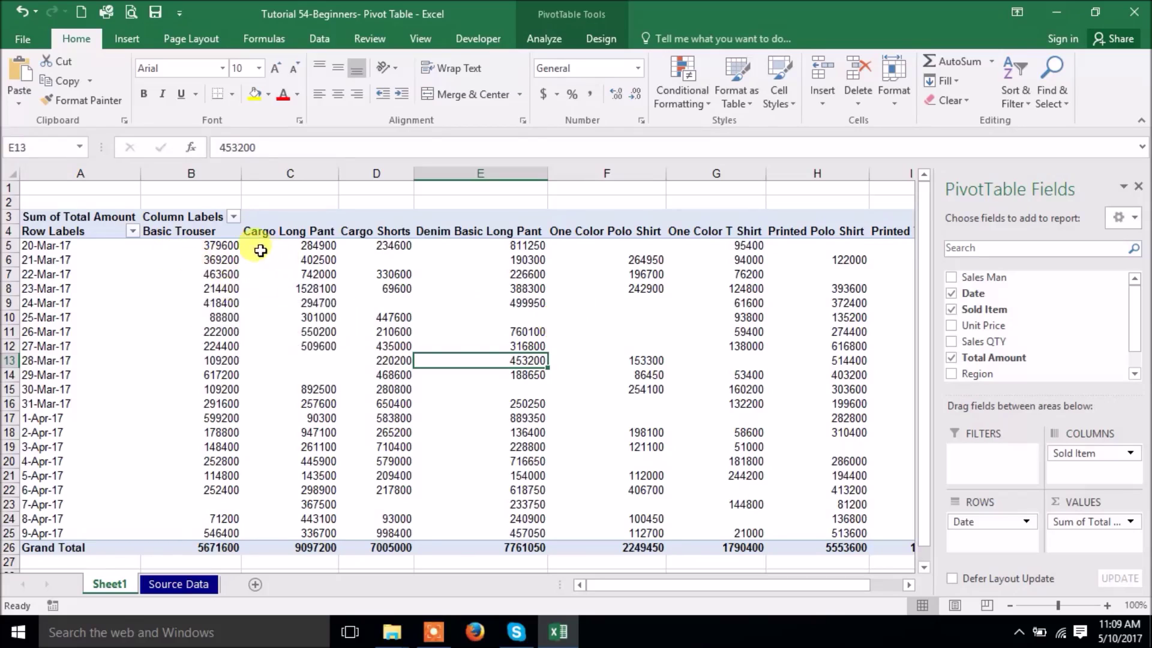
mouse_move(381, 260)
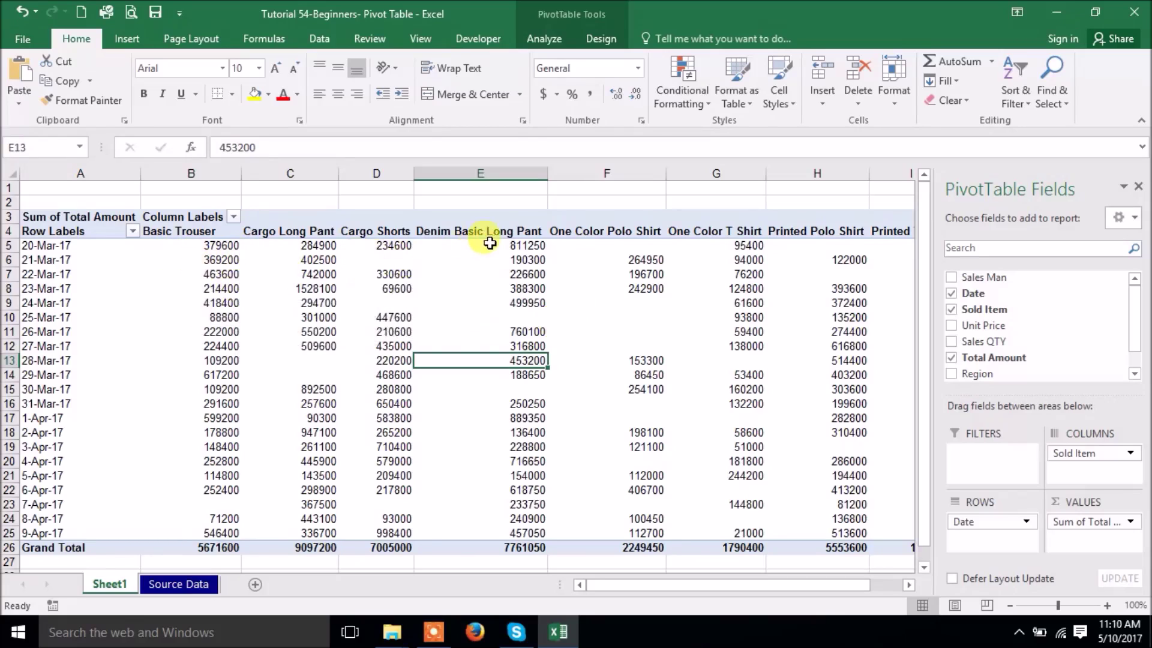
mouse_move(484, 246)
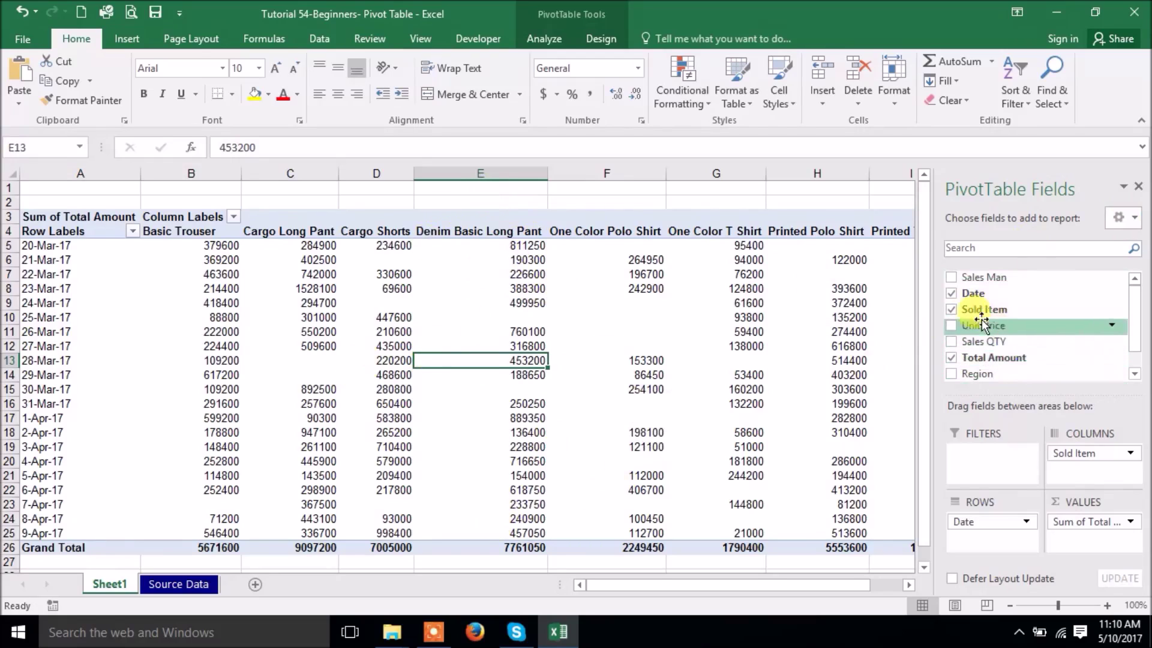
Step: Uncheck Sold Item so the pivot shows a single daily Total Amount column
left_click(956, 315)
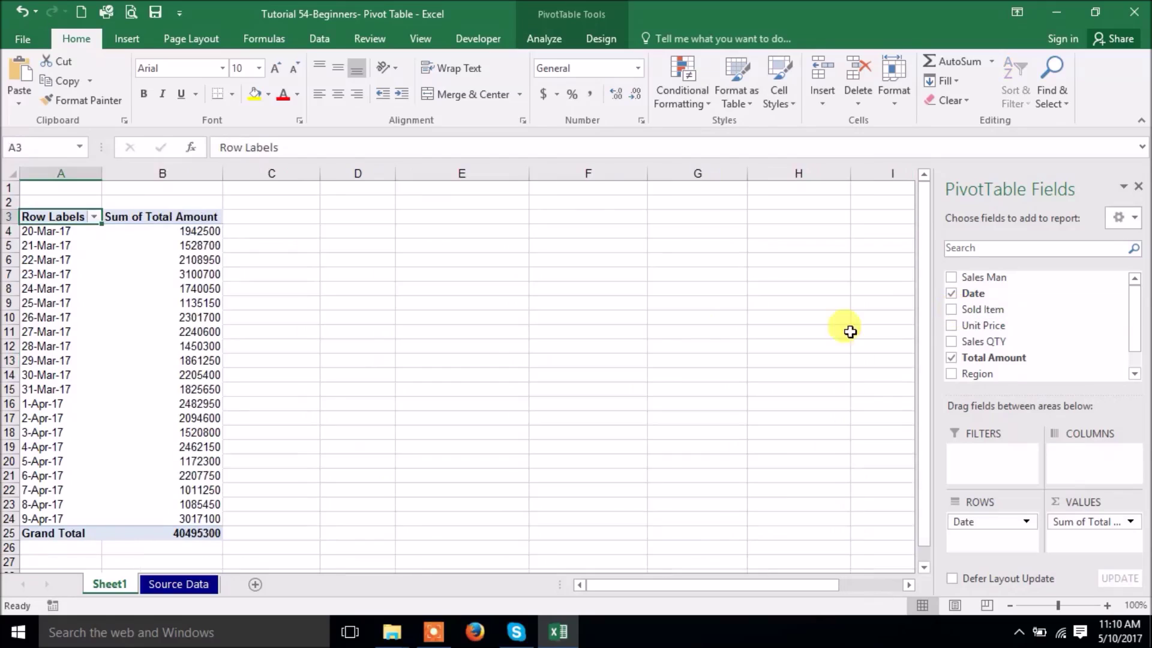
left_click(108, 389)
mouse_move(107, 390)
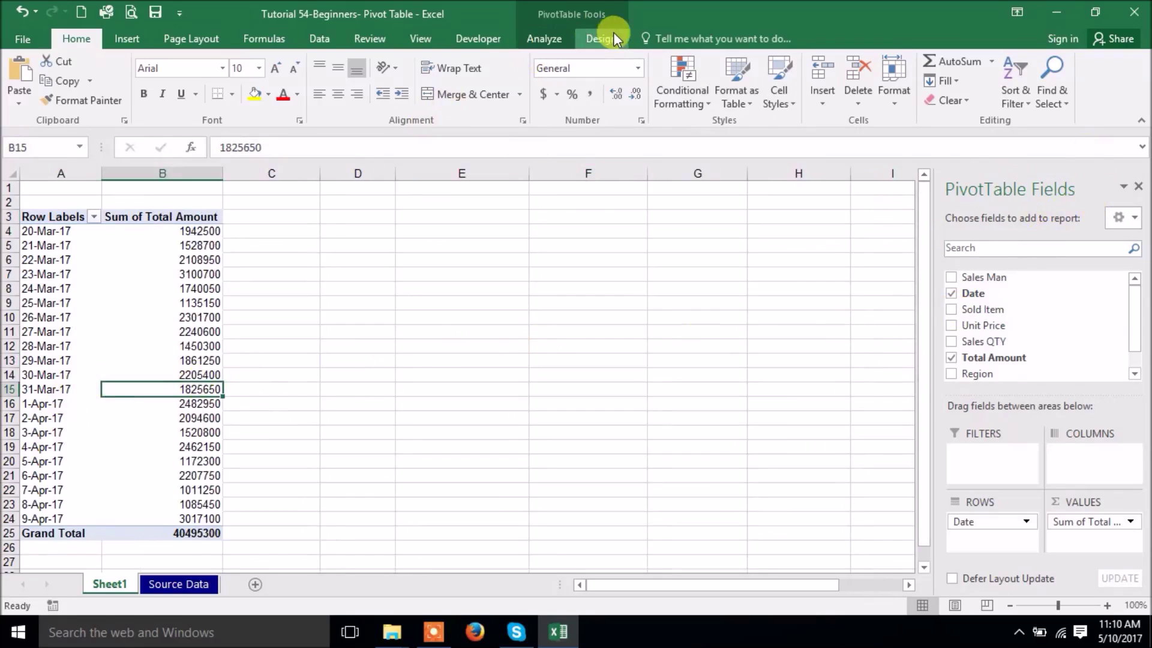
left_click(576, 400)
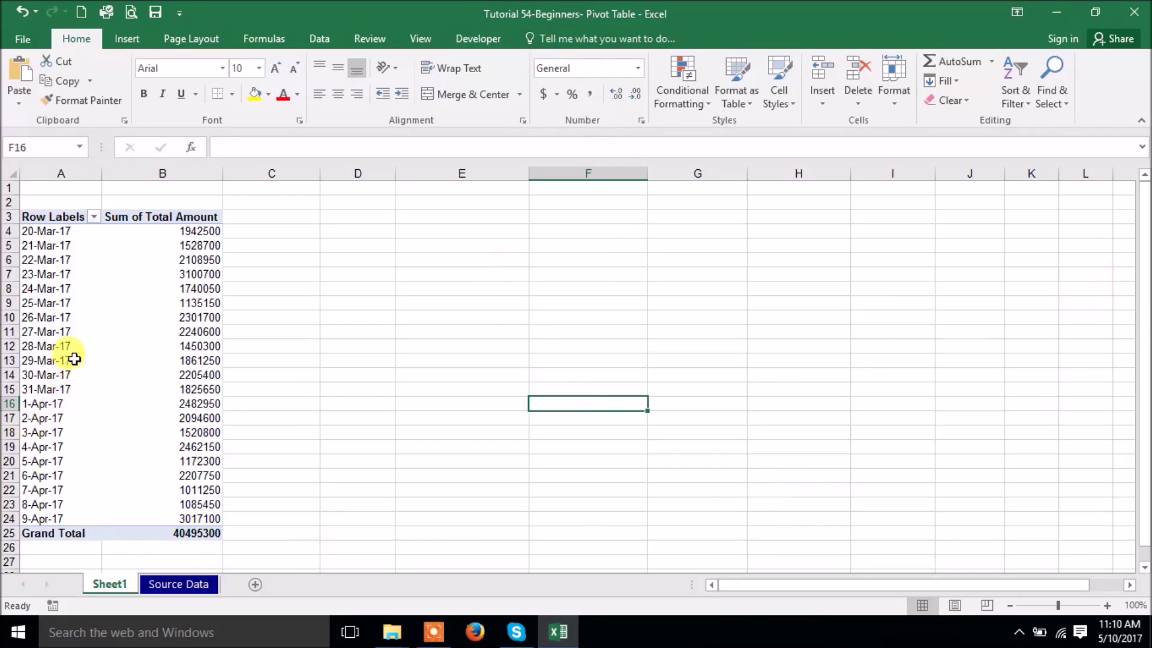
left_click(111, 318)
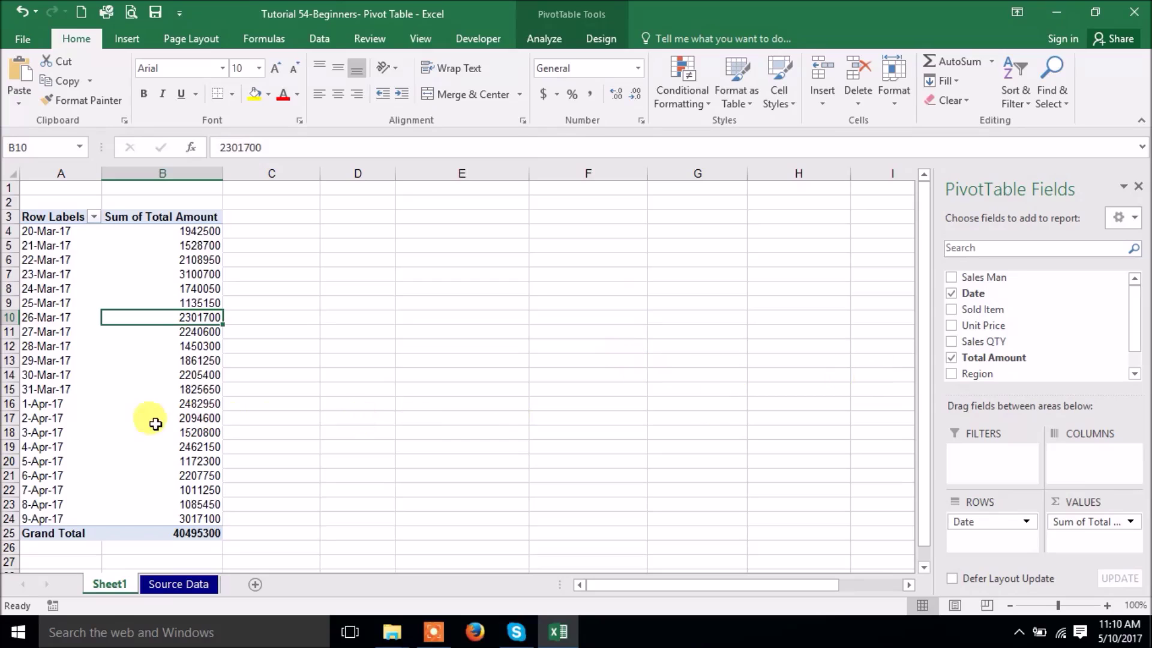
Step: Close the field list, then reopen it via Show Field List on a pivot date
left_click(1138, 188)
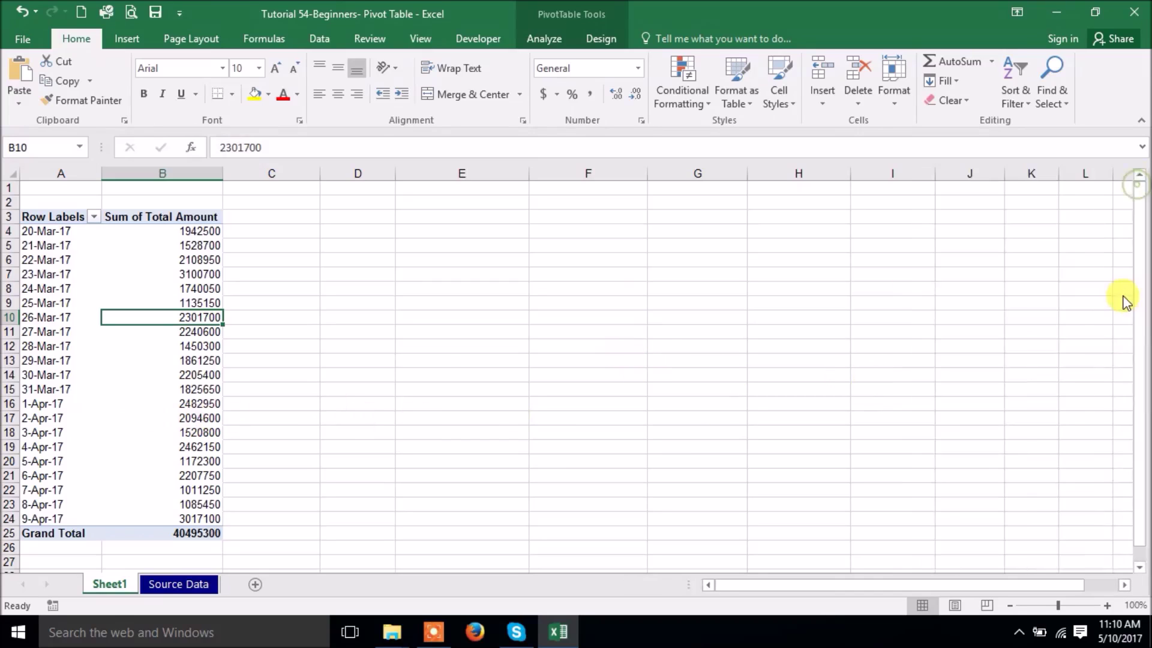
left_click(588, 331)
left_click(108, 317)
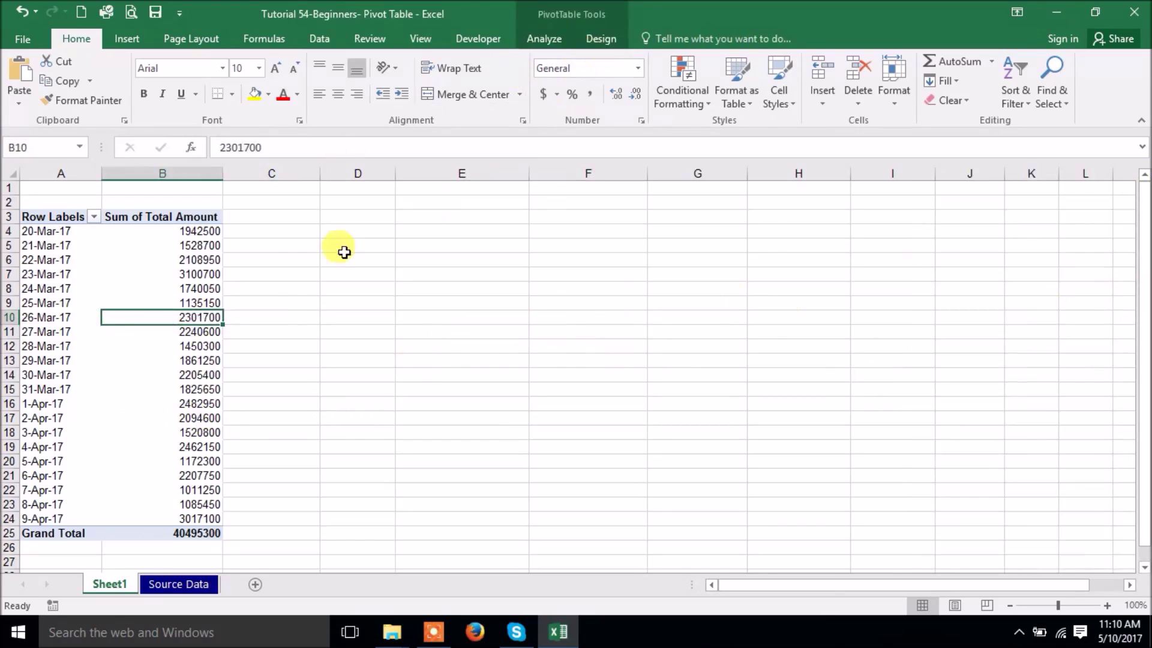
right_click(90, 400)
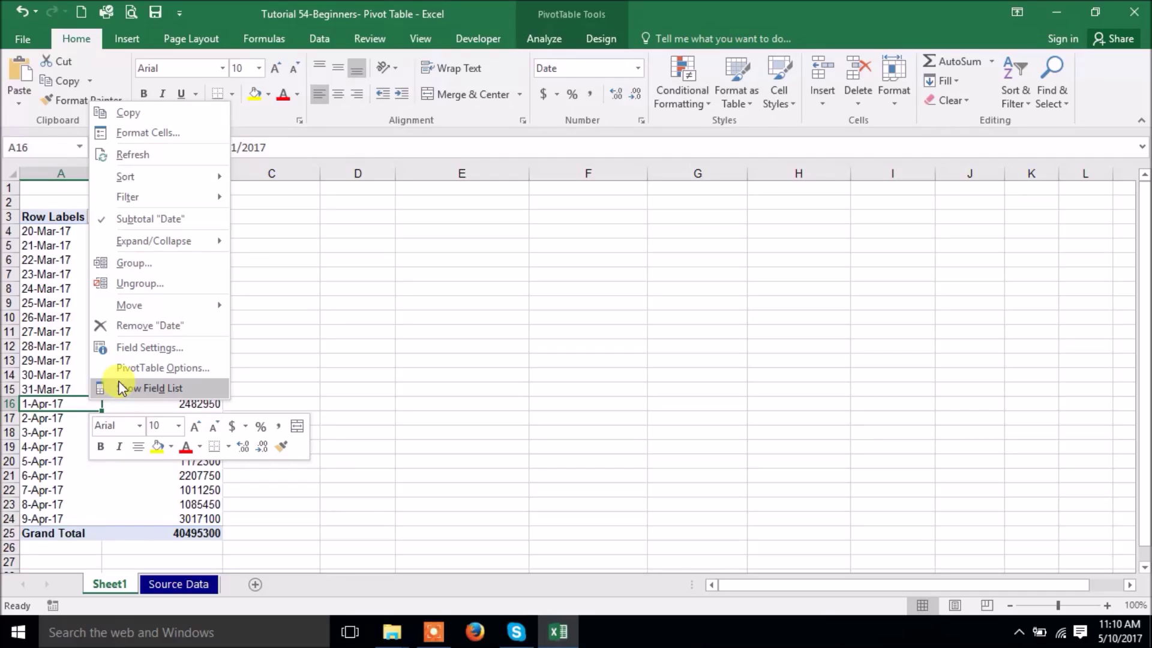
left_click(502, 347)
right_click(104, 374)
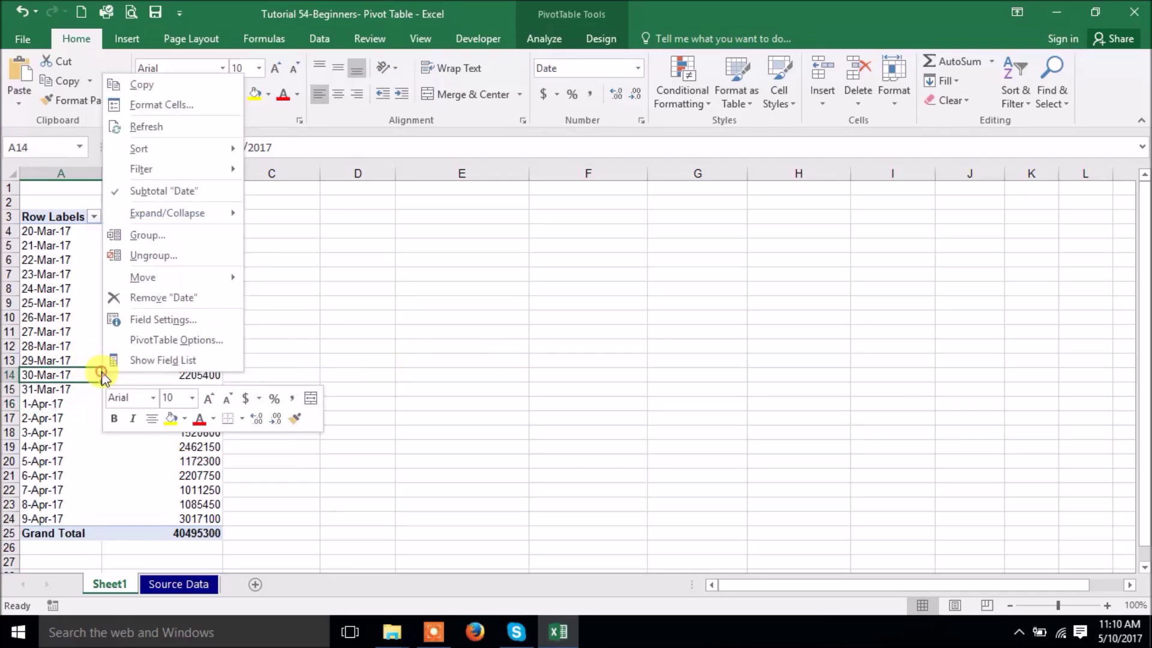
left_click(130, 362)
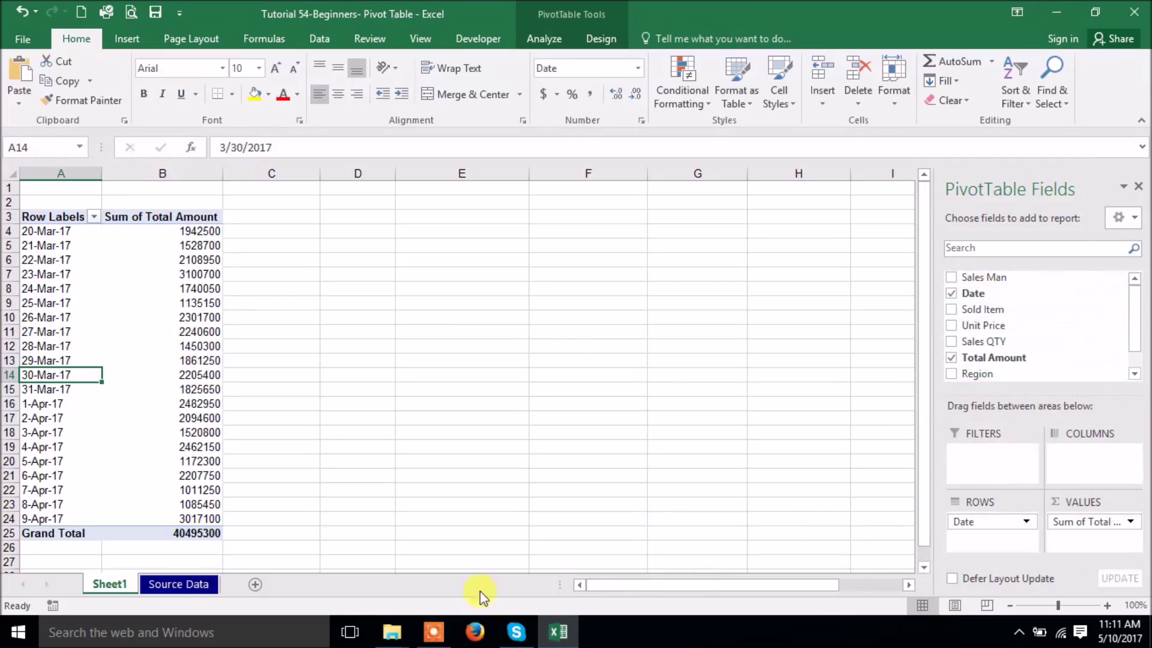
left_click(430, 629)
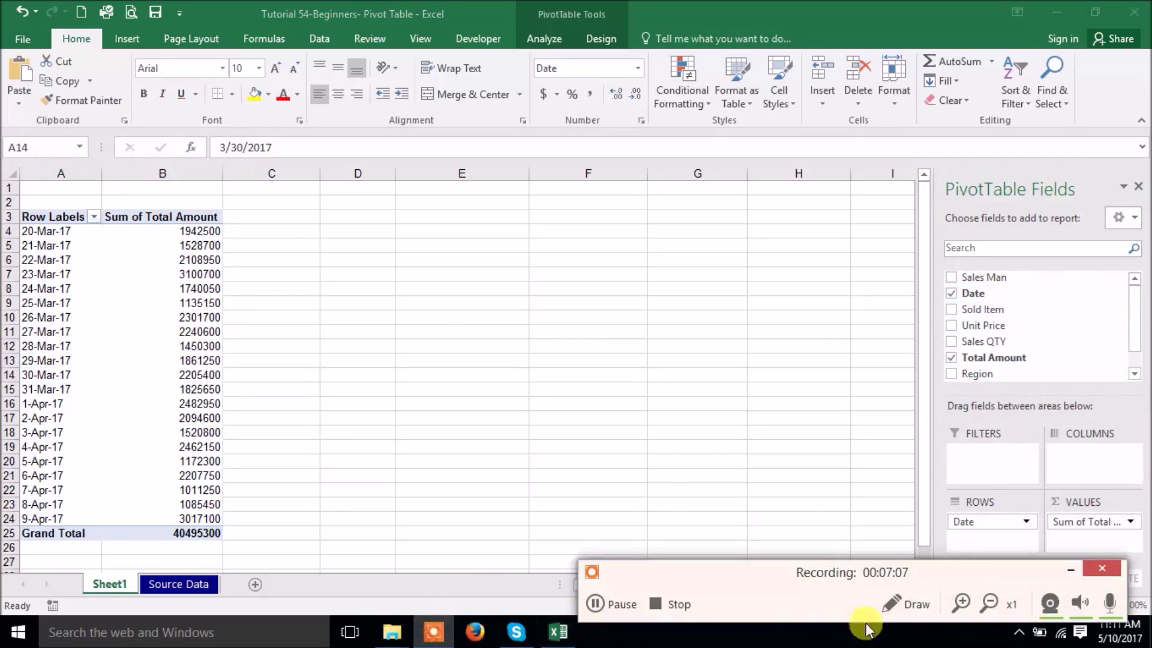
Step: Uncheck Date, add Sales Man to rows, and scroll to the 40495300 Grand Total
left_click(1070, 569)
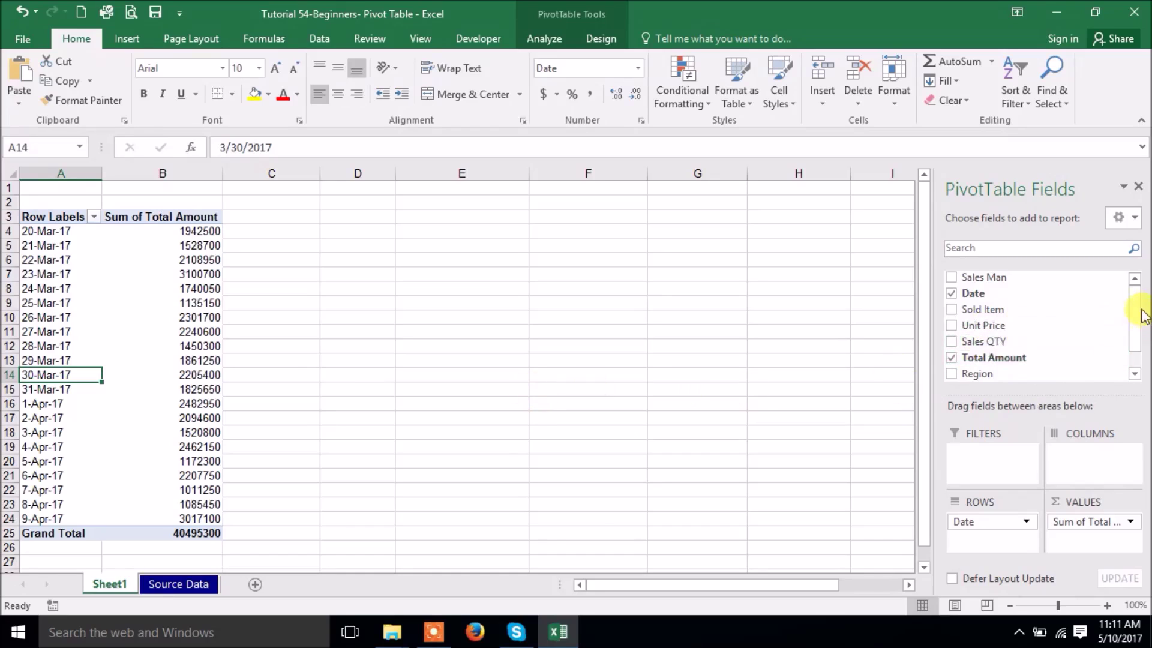
left_click(951, 294)
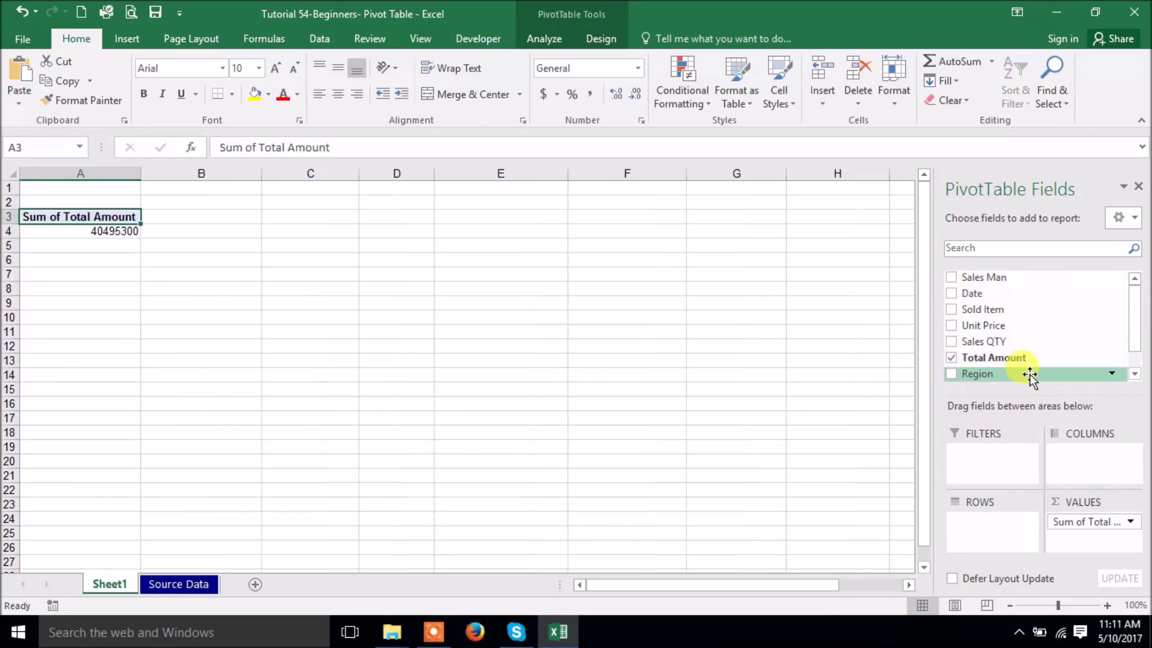
left_click_drag(984, 277, 971, 539)
scroll(111, 342, "down", 12)
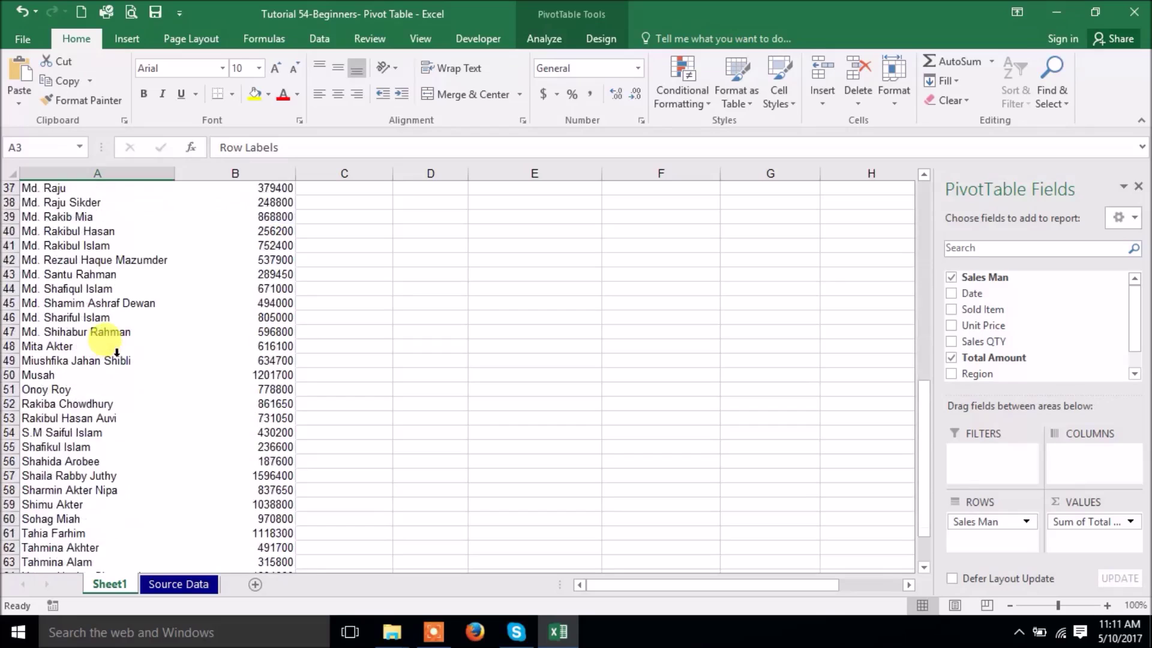
scroll(120, 359, "down", 8)
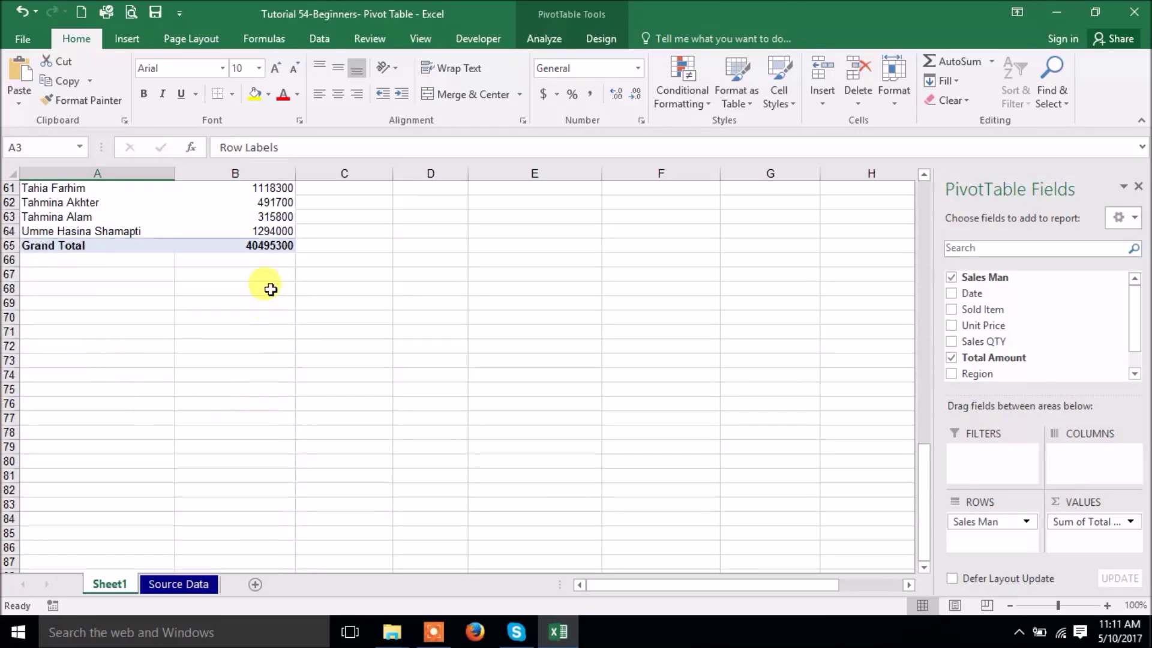
left_click(177, 584)
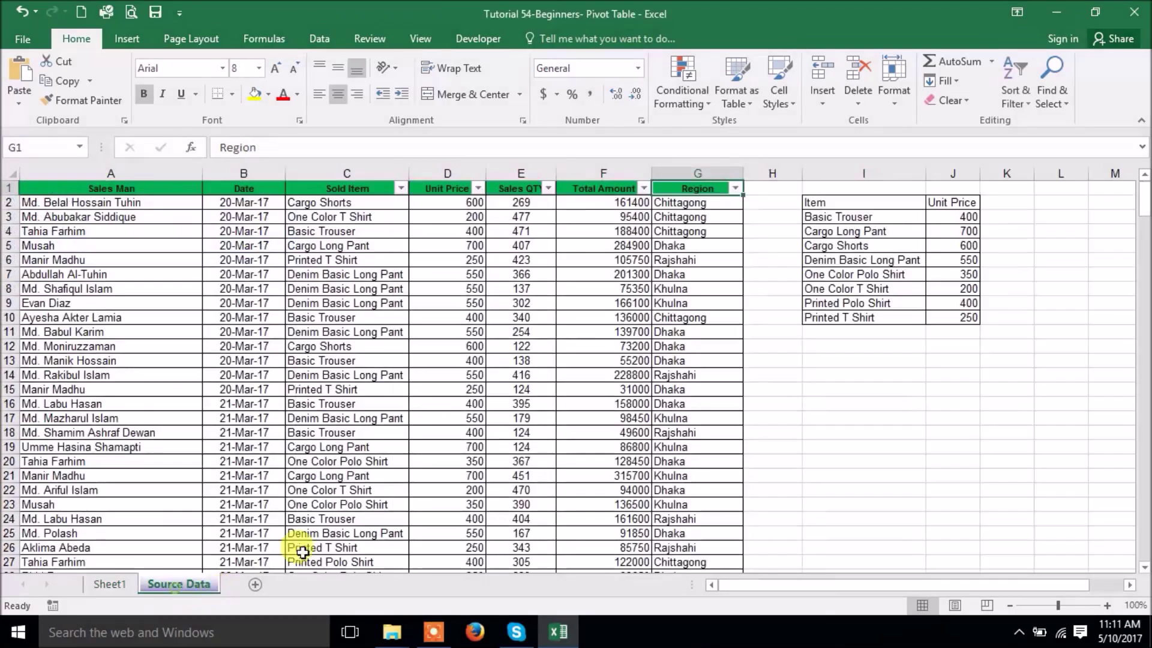
scroll(630, 403, "down", 7)
left_click_drag(1139, 226, 1122, 611)
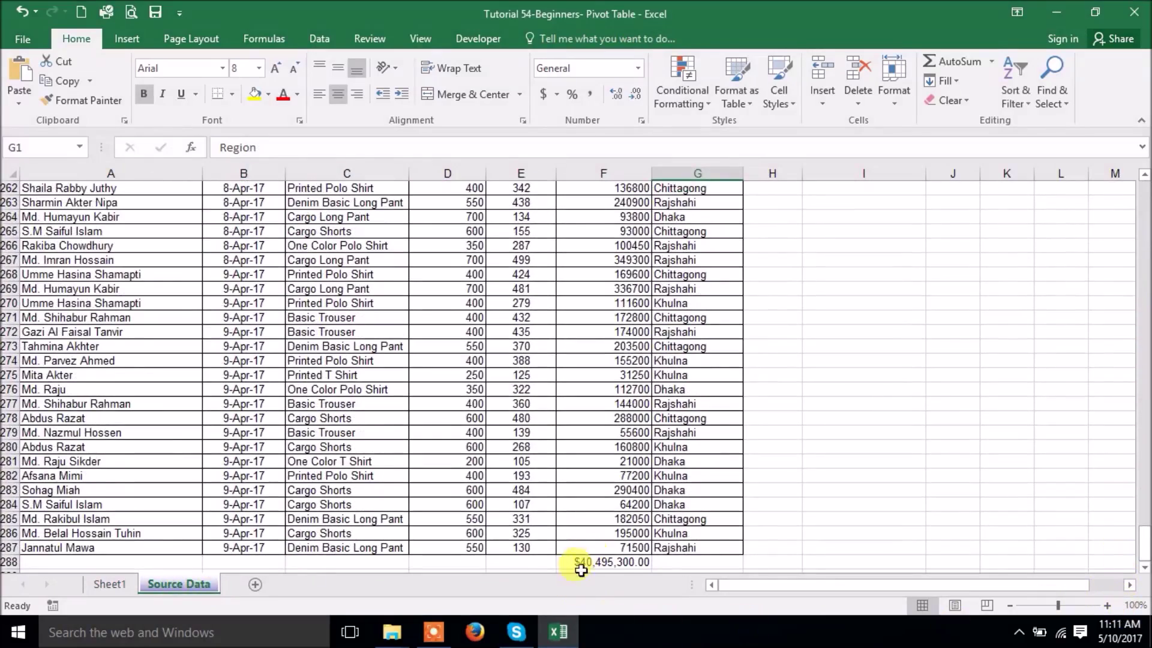
left_click(579, 563)
left_click(111, 585)
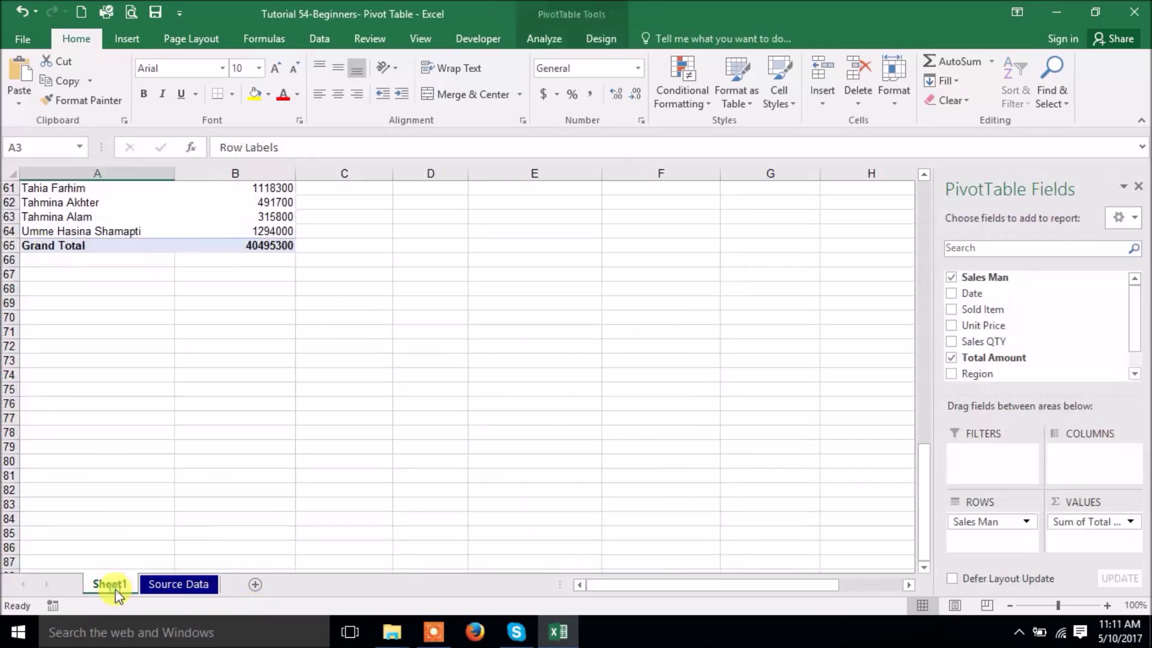
left_click(441, 306)
scroll(390, 388, "up", 14)
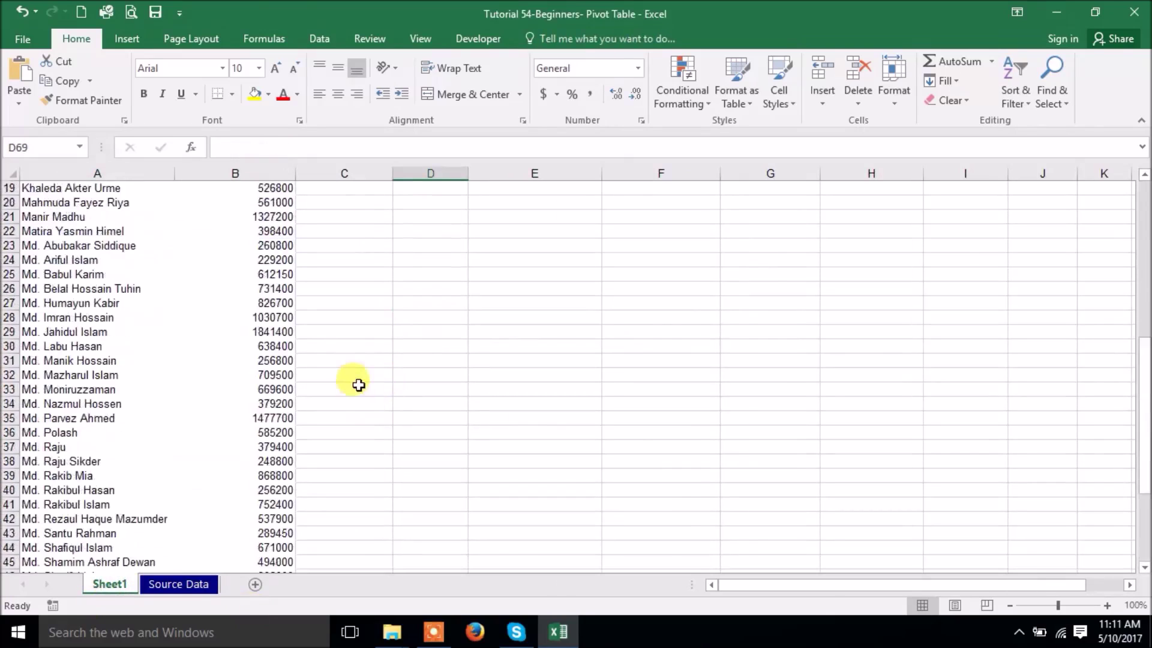
scroll(358, 385, "up", 6)
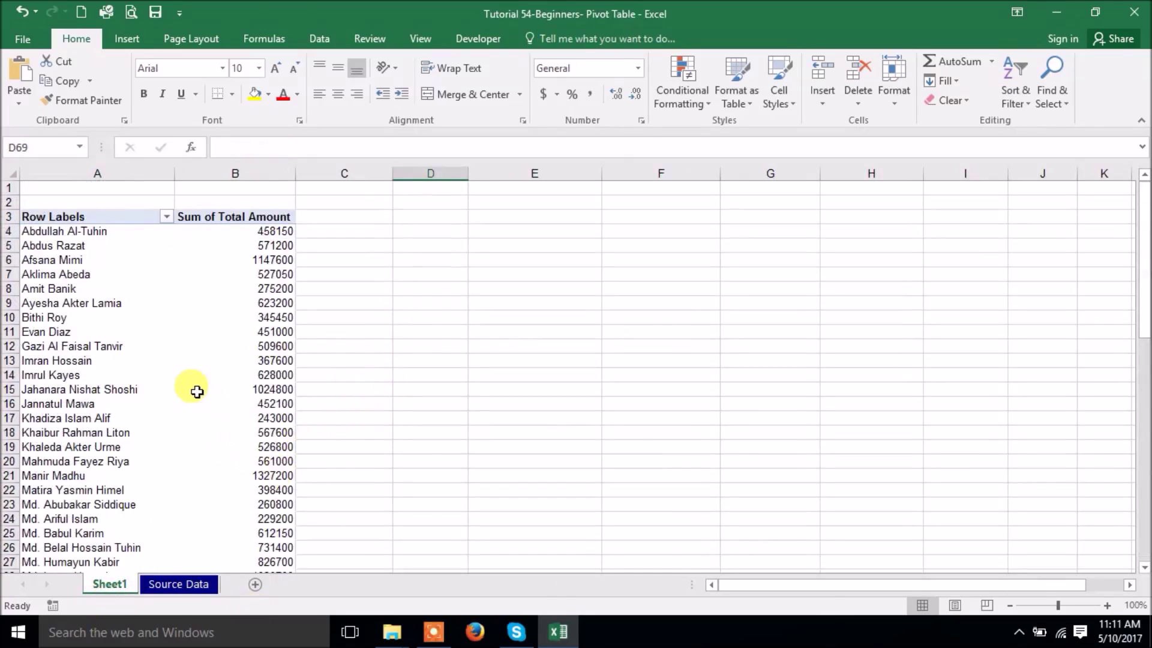
mouse_move(196, 391)
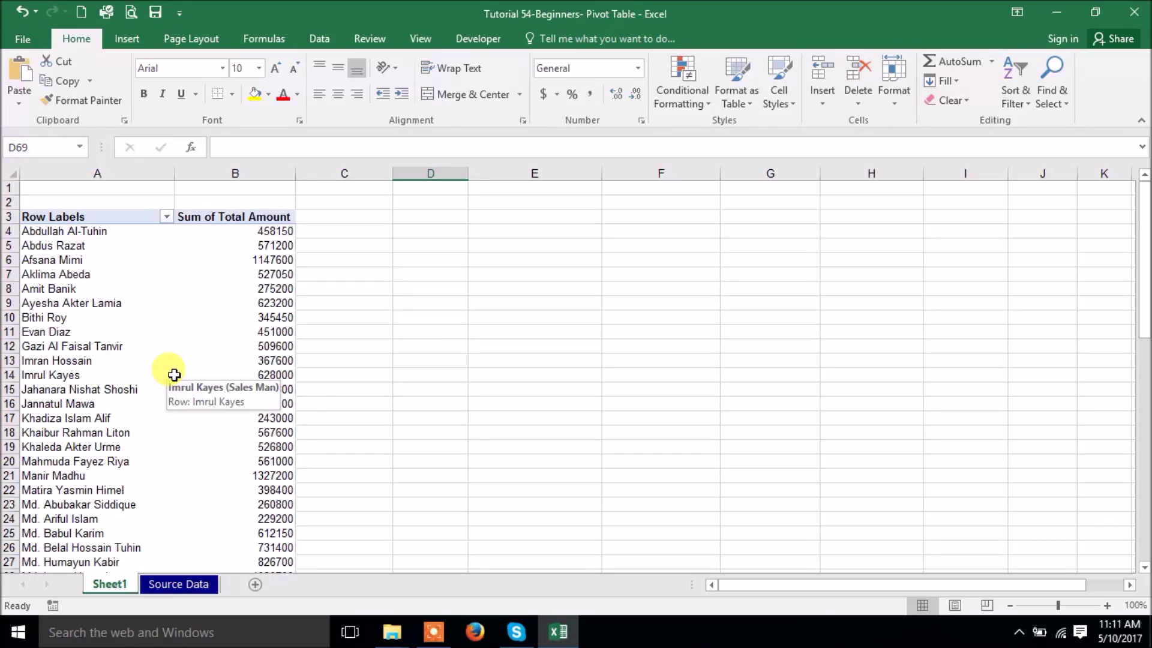
Step: Add Region to the columns, splitting salesmen's totals into Chittagong, Dhaka, Khulna and Rajshahi
right_click(174, 375)
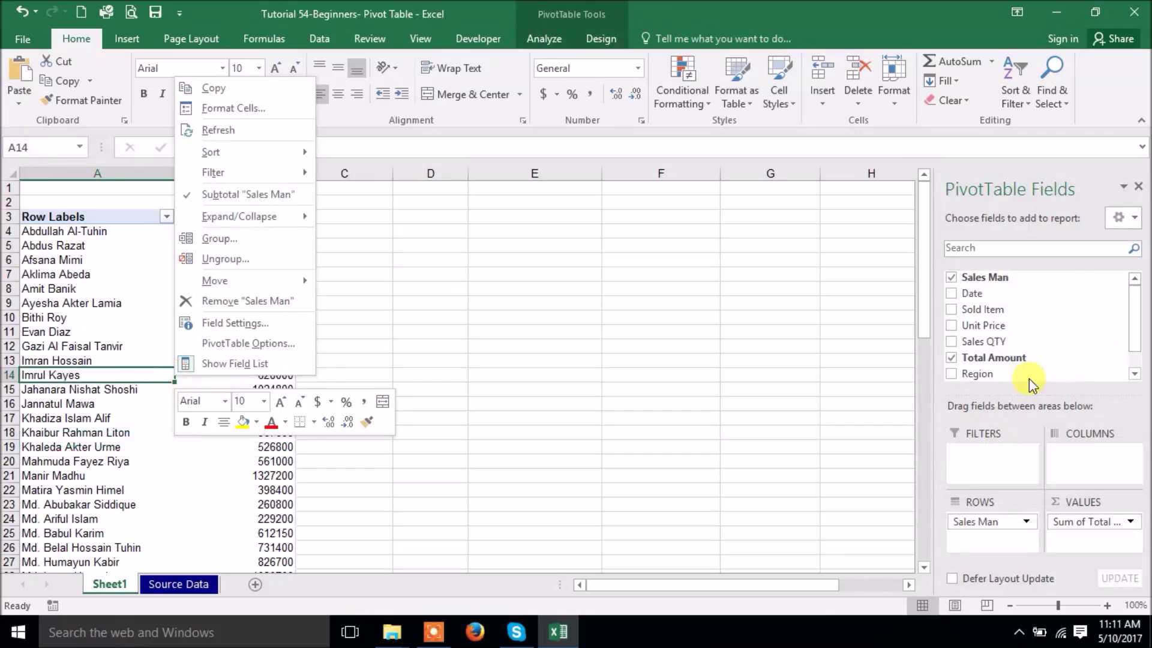
key("Escape")
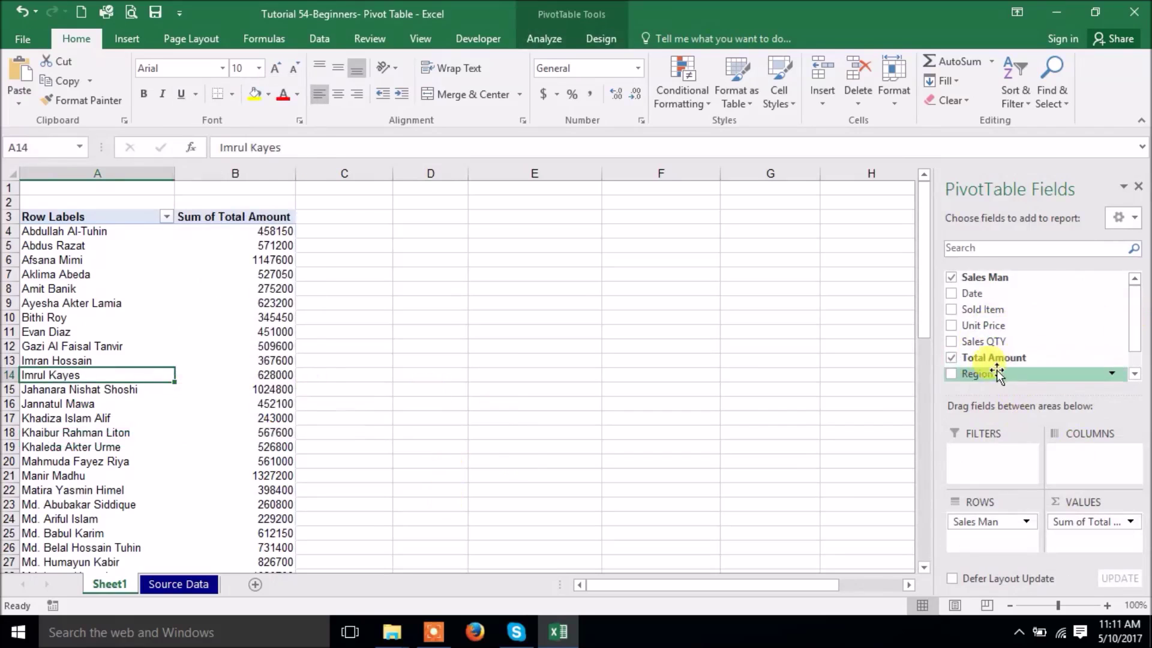
left_click_drag(982, 374, 1086, 465)
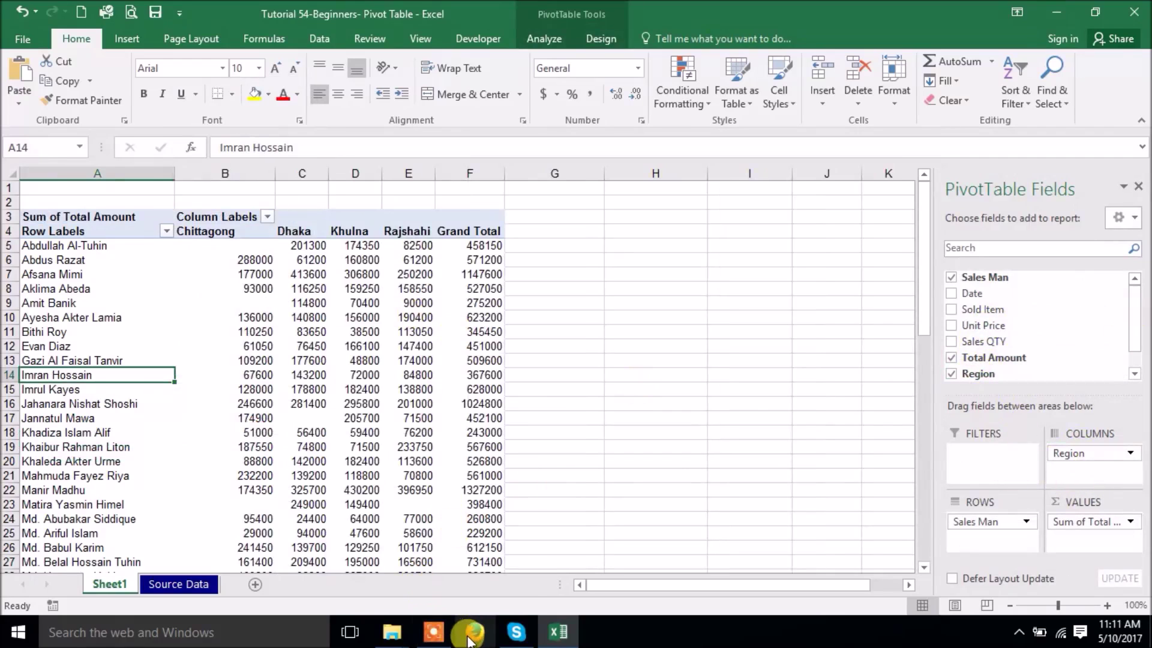
left_click(690, 276)
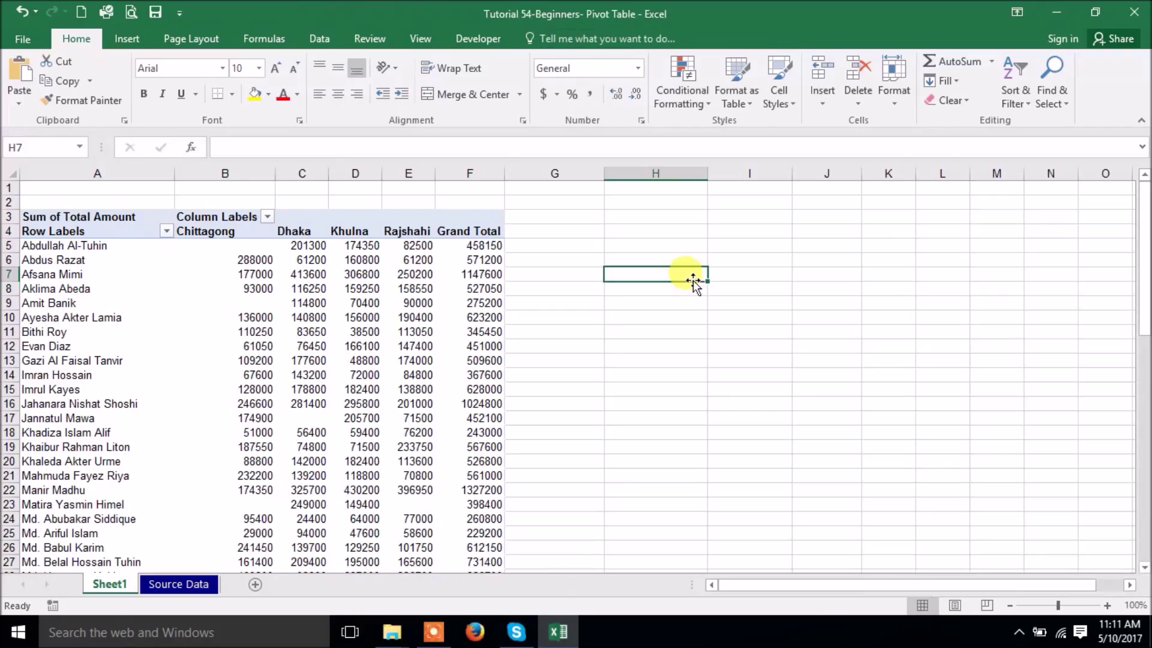